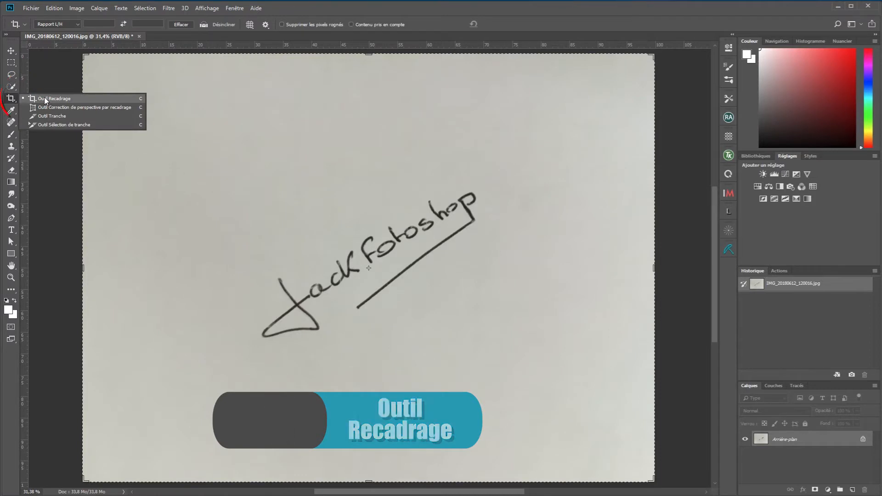
Frame the handwritten signature with the Crop tool and rotate the crop about 31.6° so the writing sits level
{"action": "left_click", "coordinate": [46, 100]}
{"action": "left_click_drag", "start_coordinate": [207, 155], "coordinate": [507, 351]}
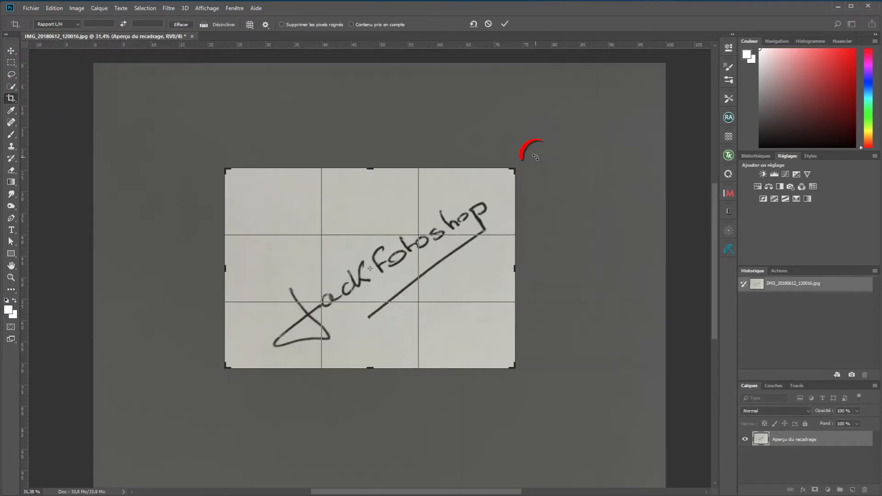
{"action": "mouse_move", "coordinate": [543, 207]}
{"action": "left_mouse_down"}
{"action": "mouse_move", "coordinate": [551, 189]}
{"action": "mouse_move", "coordinate": [562, 260]}
{"action": "left_mouse_up"}
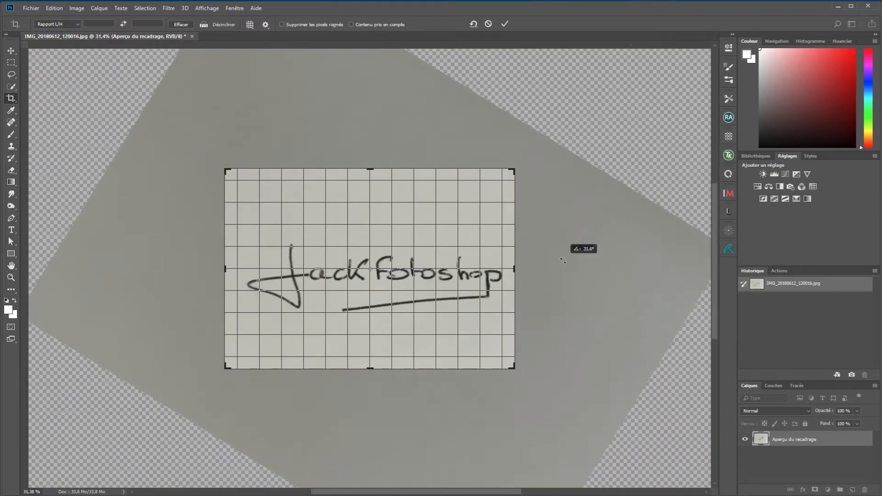
{"action": "left_click_drag", "start_coordinate": [562, 261], "coordinate": [562, 261]}
{"action": "scroll", "coordinate": [368, 294], "scroll_direction": "up", "scroll_amount": 3}
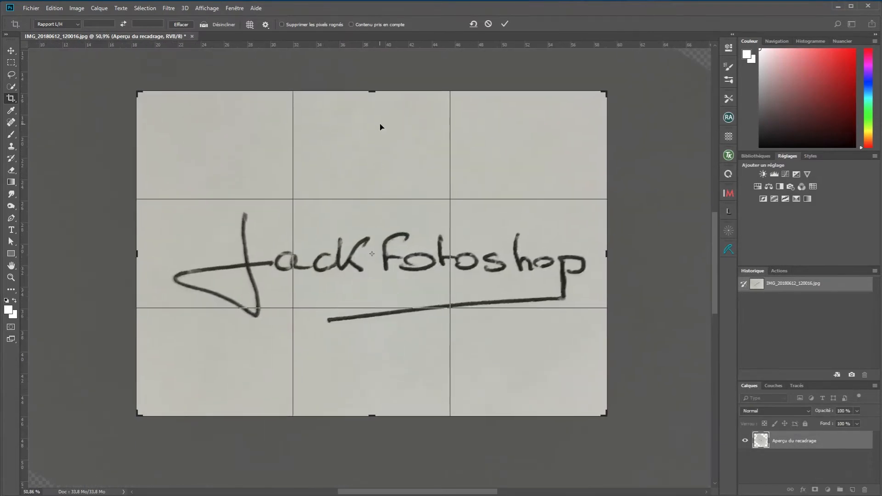
Tighten the crop frame on all four sides around the levelled signature and apply the crop
{"action": "left_click_drag", "start_coordinate": [372, 92], "coordinate": [373, 149]}
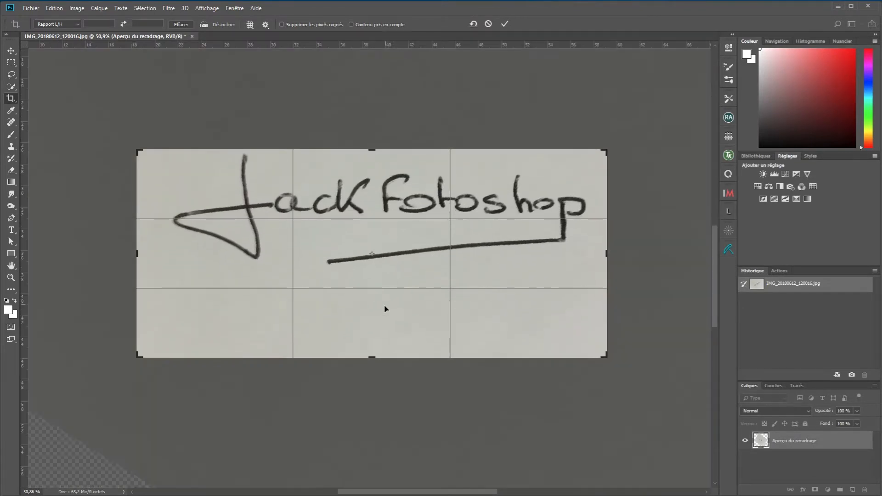
{"action": "left_click_drag", "start_coordinate": [370, 357], "coordinate": [370, 314]}
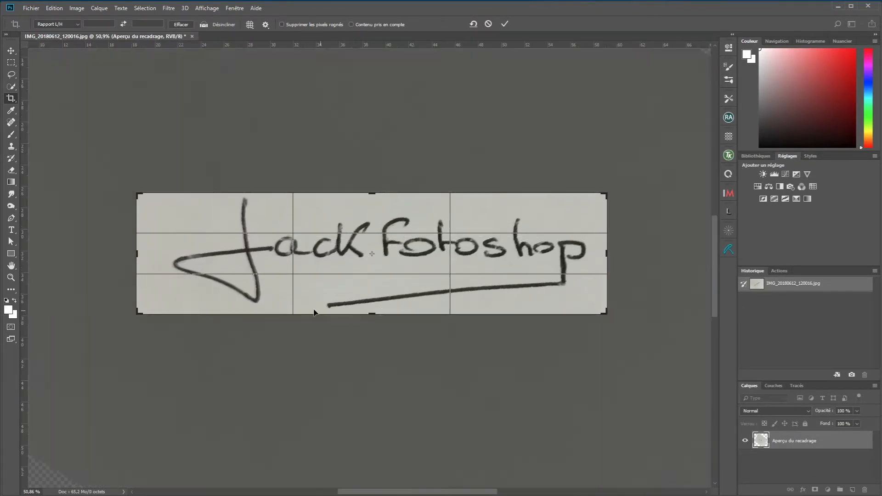
{"action": "left_click_drag", "start_coordinate": [137, 254], "coordinate": [151, 257]}
{"action": "key", "text": "ctrl+r"}
{"action": "left_click_drag", "start_coordinate": [593, 253], "coordinate": [588, 253]}
{"action": "left_click", "coordinate": [504, 24]}
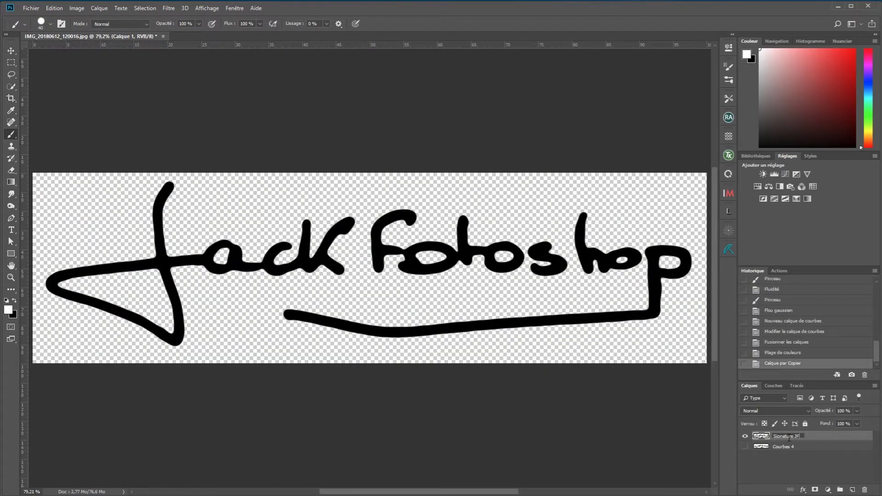
Rename the extracted signature layer as Signature JF
{"action": "type", "text": "o"}
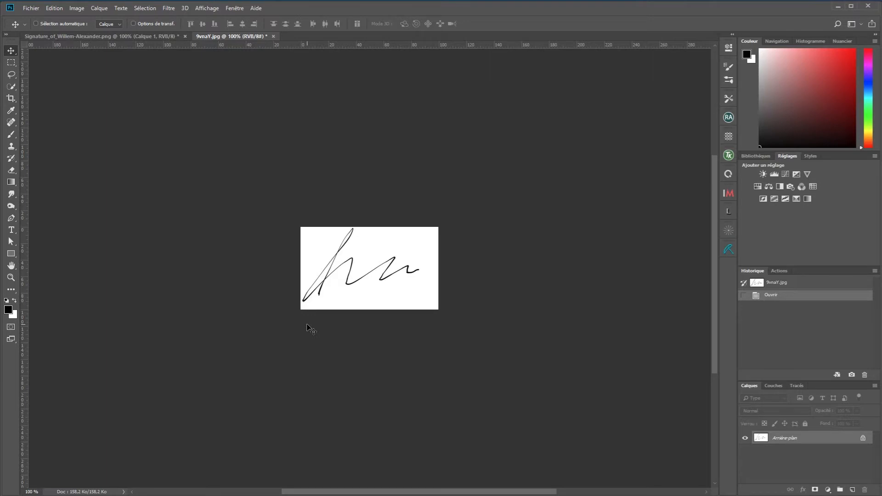
Try darkening the 9vnaY.jpg signature with a Curves adjustment layer, black point at input 244, and delete the layer
{"action": "key", "text": "ctrl+0"}
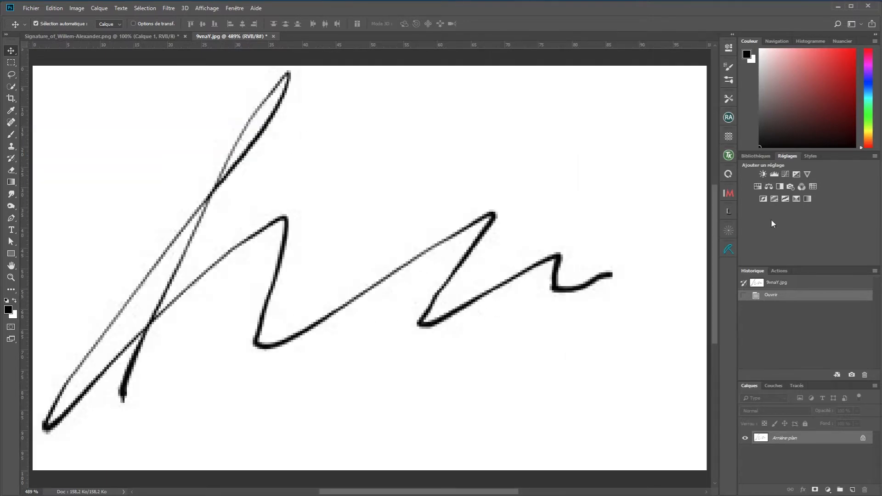
{"action": "left_click", "coordinate": [785, 175]}
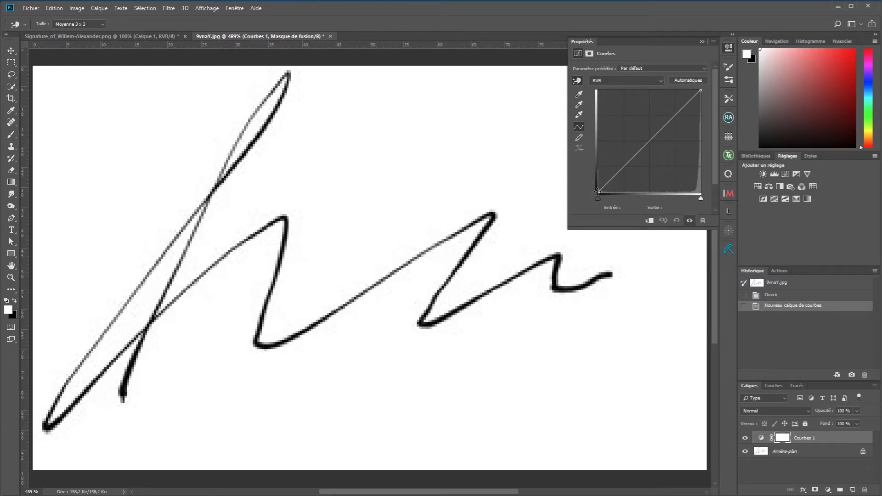
{"action": "mouse_move", "coordinate": [597, 192]}
{"action": "left_mouse_down"}
{"action": "mouse_move", "coordinate": [703, 194]}
{"action": "mouse_move", "coordinate": [673, 198]}
{"action": "mouse_move", "coordinate": [694, 200]}
{"action": "left_mouse_up"}
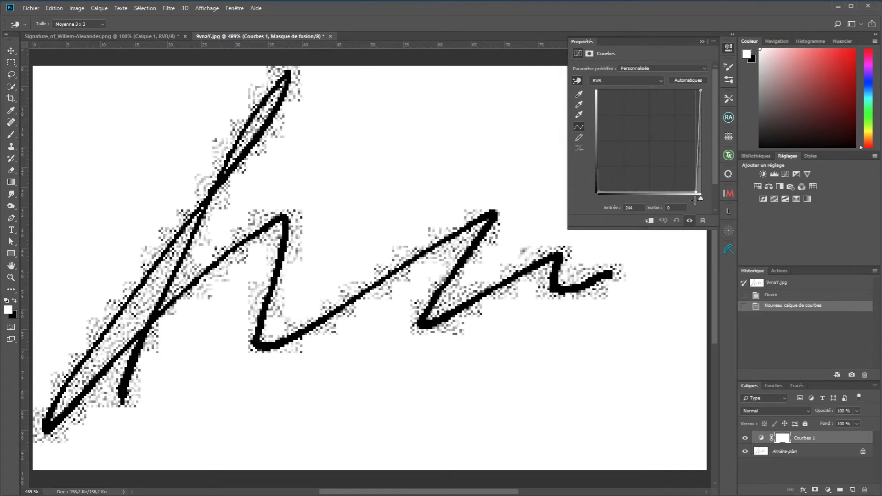
{"action": "left_click", "coordinate": [865, 490]}
{"action": "left_click", "coordinate": [865, 490]}
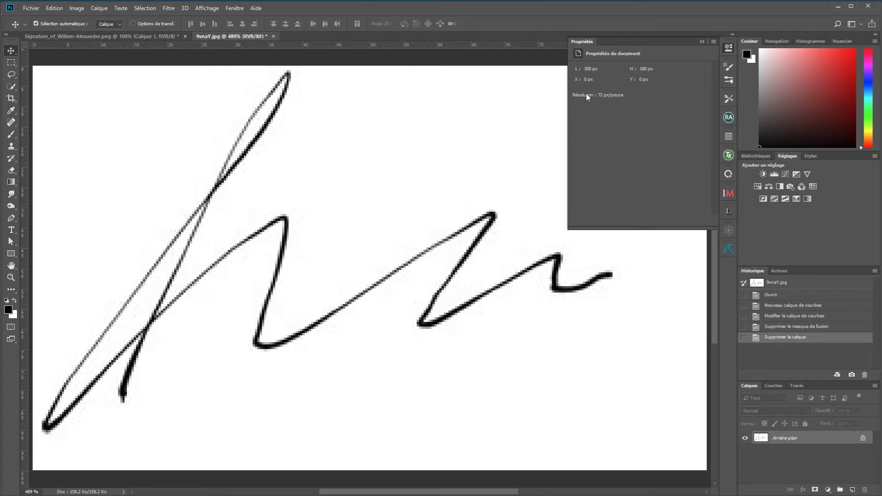
{"action": "left_click", "coordinate": [702, 41]}
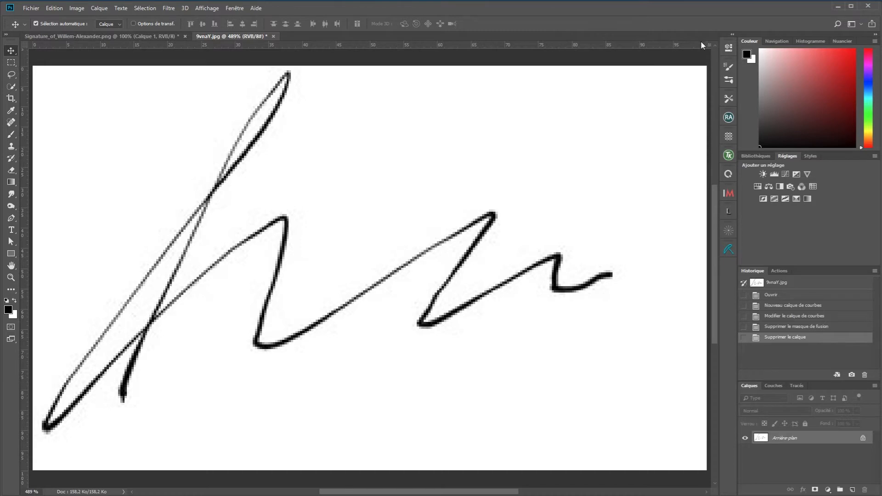
Enlarge the image to 2000 pixels wide with Automatique resampling and fit it to the window
{"action": "left_click", "coordinate": [76, 11]}
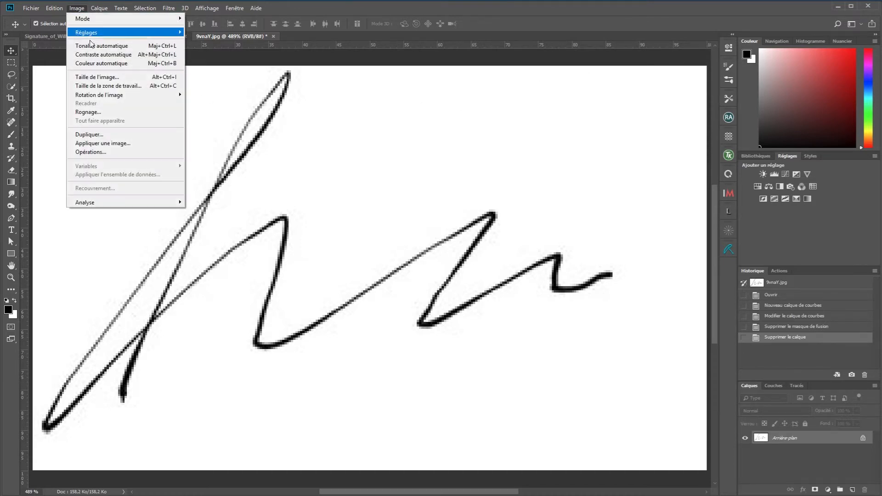
{"action": "left_click", "coordinate": [100, 76]}
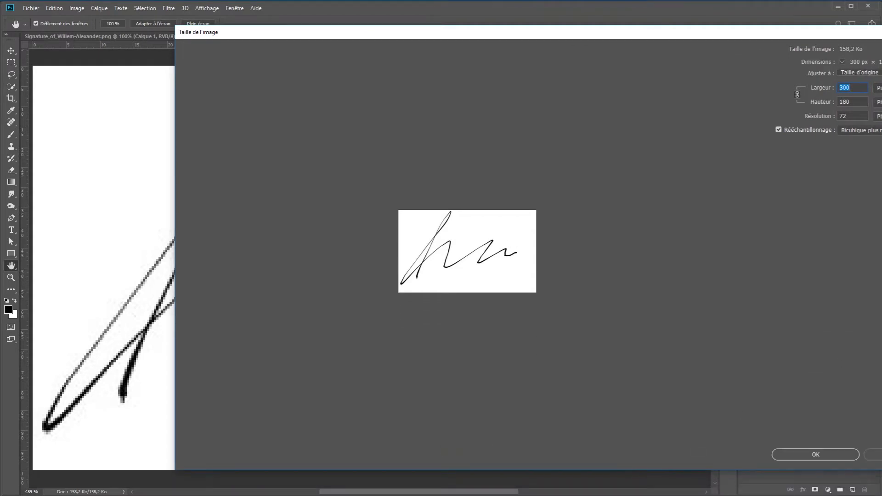
{"action": "left_click_drag", "start_coordinate": [553, 42], "coordinate": [536, 33]}
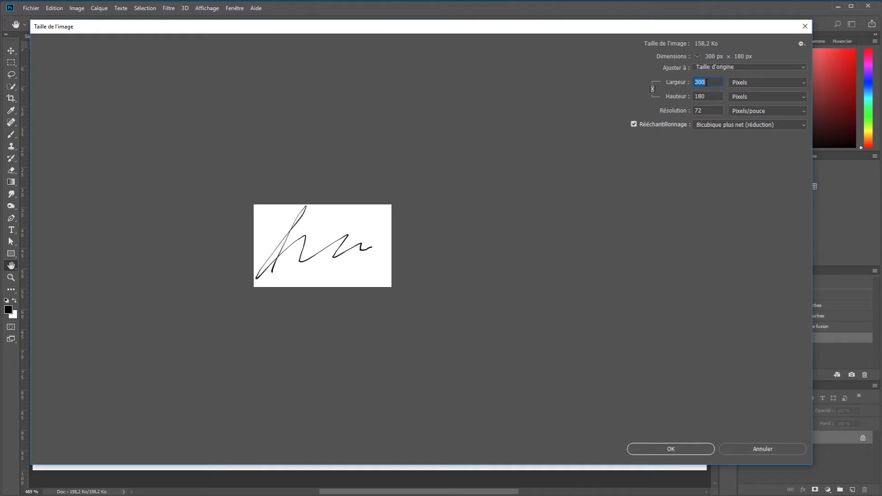
{"action": "type", "text": "2000"}
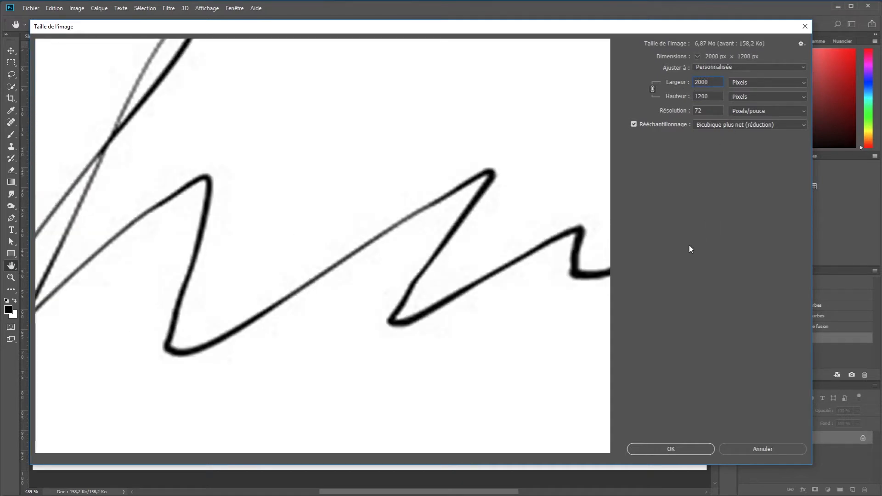
{"action": "left_click", "coordinate": [798, 126]}
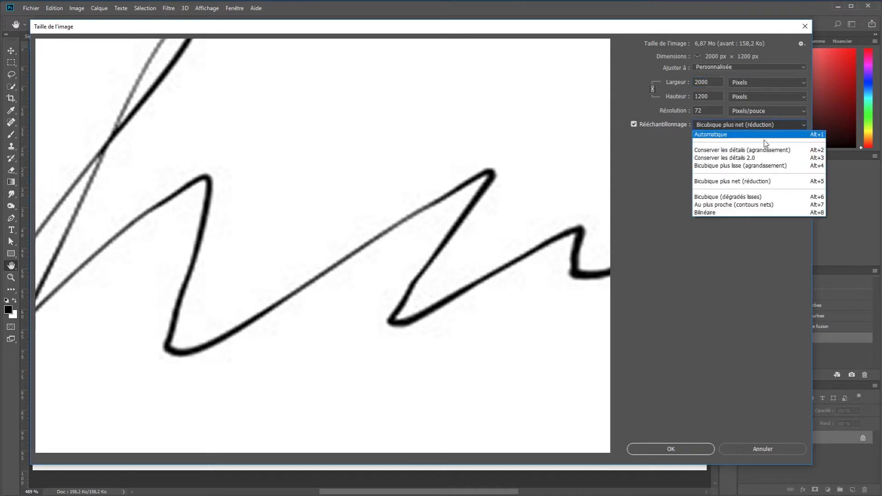
{"action": "left_click", "coordinate": [750, 136]}
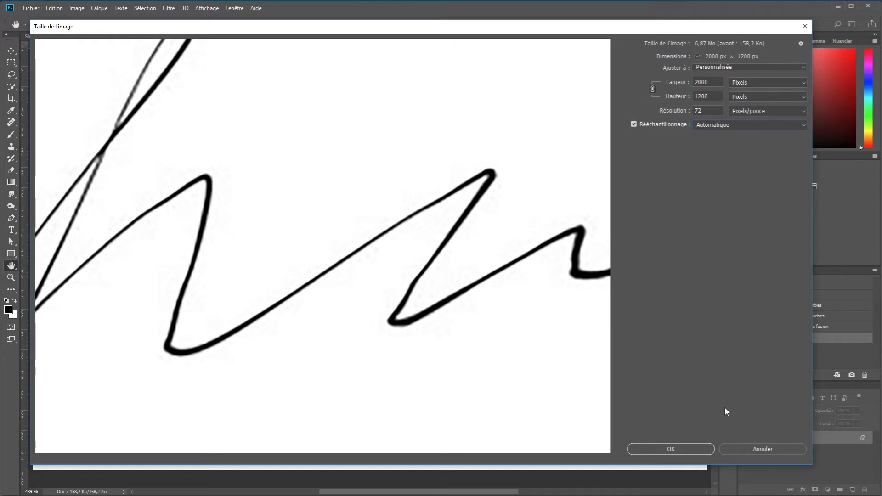
{"action": "left_click", "coordinate": [664, 449]}
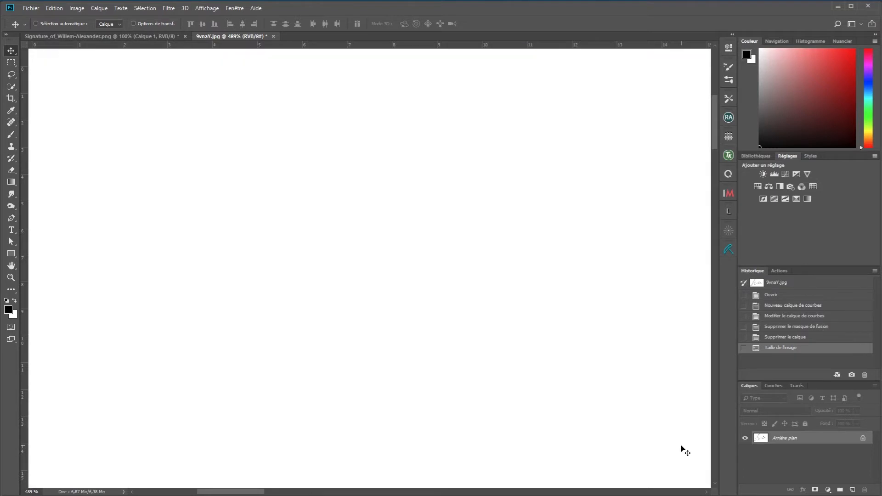
{"action": "key", "text": "ctrl+0"}
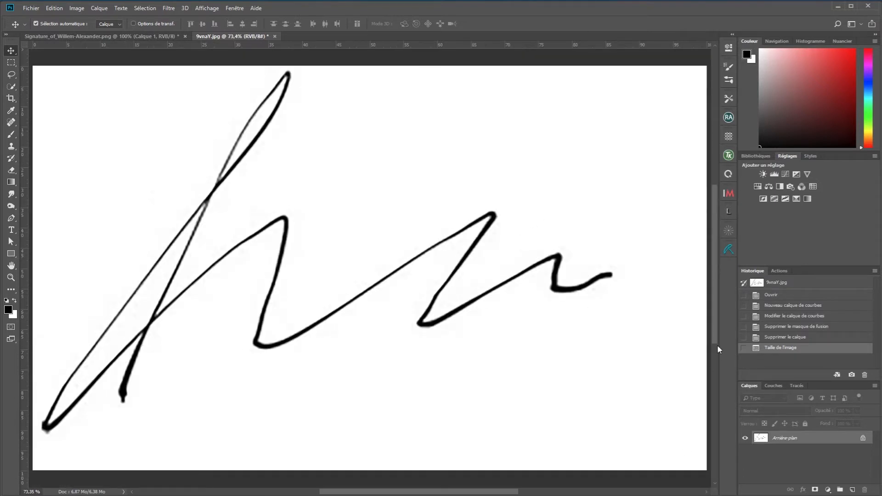
Add a Curves adjustment layer above the background, leaving its black point at input 0
{"action": "left_click", "coordinate": [796, 174]}
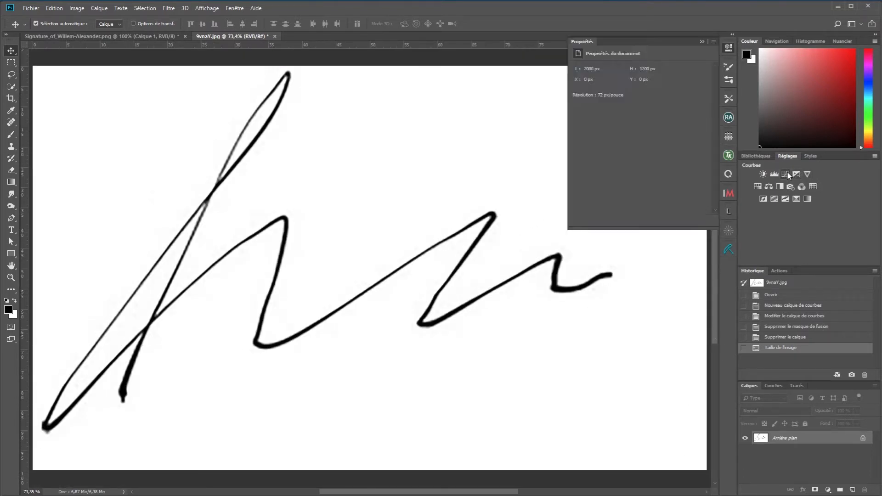
{"action": "mouse_move", "coordinate": [600, 191]}
{"action": "left_mouse_down"}
{"action": "mouse_move", "coordinate": [705, 188]}
{"action": "mouse_move", "coordinate": [587, 200]}
{"action": "left_mouse_up"}
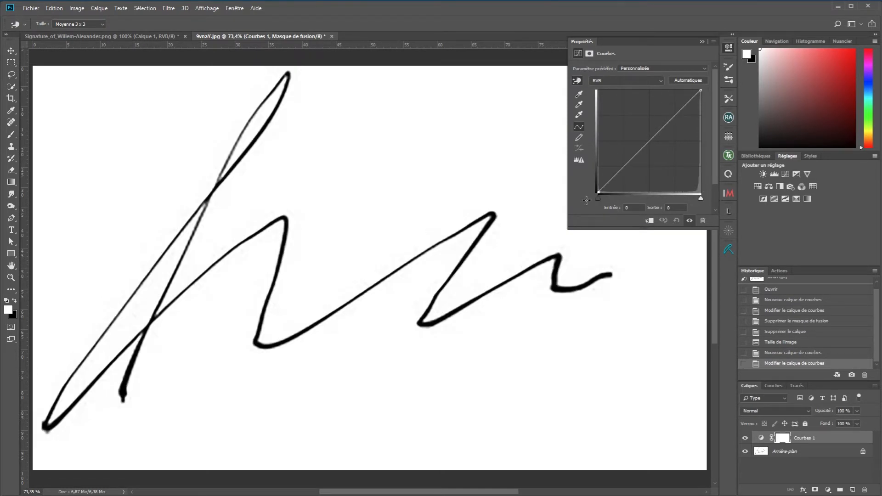
{"action": "left_click", "coordinate": [702, 42]}
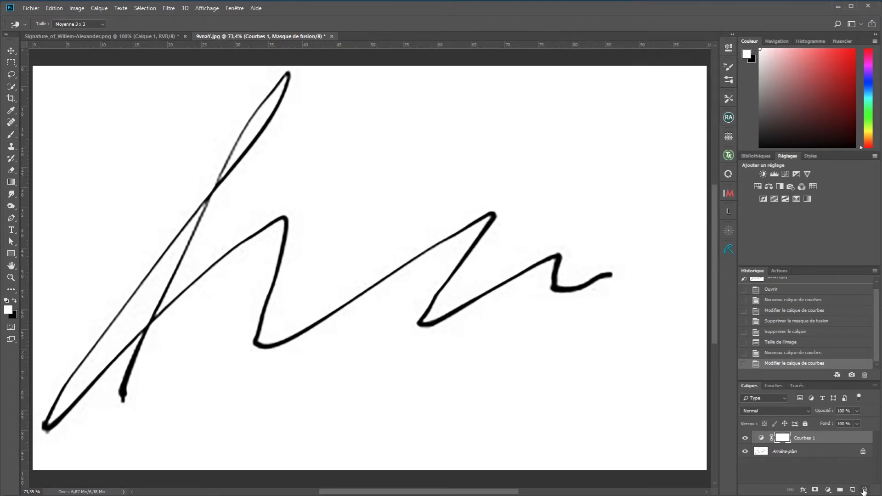
Apply a Gaussian Blur with a 4.1 pixel radius to the Arrière-plan layer, checking the strokes in the preview
{"action": "left_click", "coordinate": [811, 452]}
{"action": "key", "text": "v"}
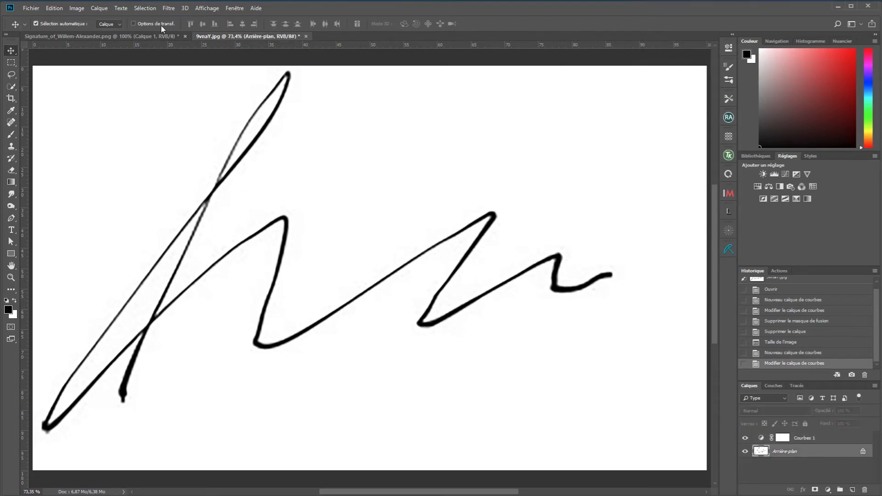
{"action": "left_click", "coordinate": [168, 7]}
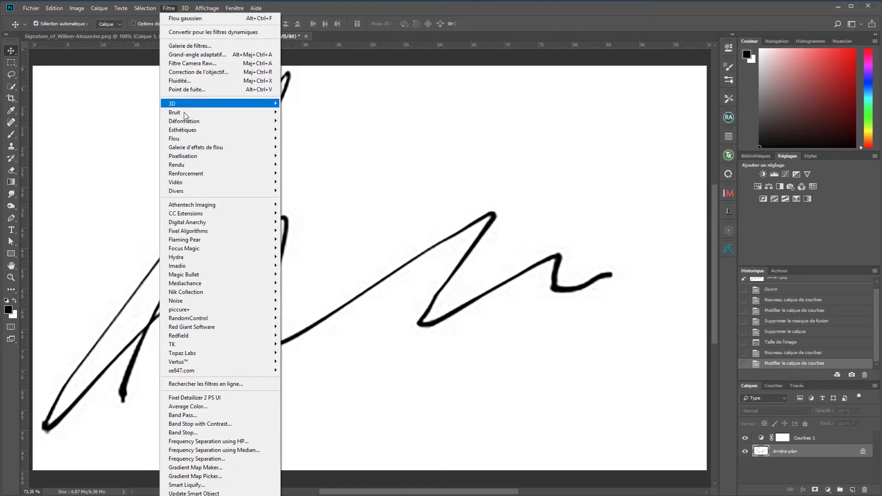
{"action": "mouse_move", "coordinate": [182, 141]}
{"action": "left_click", "coordinate": [312, 183]}
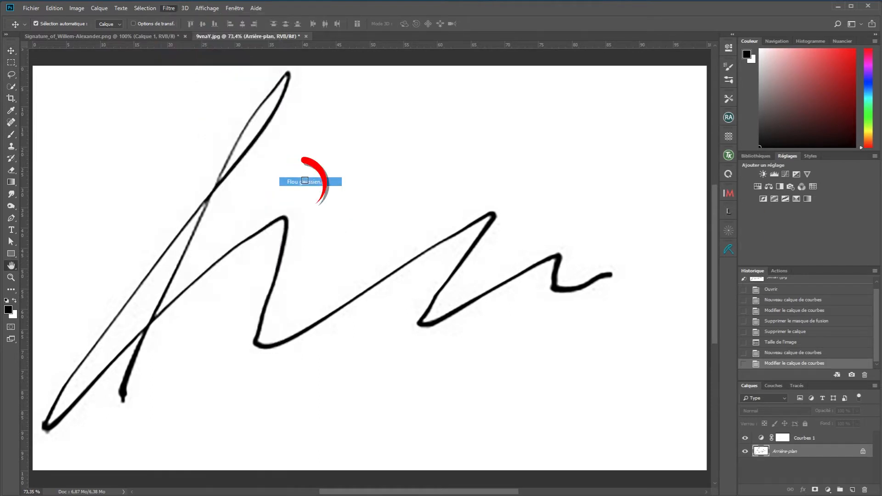
{"action": "left_click_drag", "start_coordinate": [818, 98], "coordinate": [518, 125]}
{"action": "mouse_move", "coordinate": [515, 209]}
{"action": "left_mouse_down"}
{"action": "mouse_move", "coordinate": [542, 149]}
{"action": "mouse_move", "coordinate": [552, 156]}
{"action": "left_mouse_up"}
{"action": "left_click_drag", "start_coordinate": [490, 212], "coordinate": [563, 168]}
{"action": "mouse_move", "coordinate": [493, 187]}
{"action": "left_mouse_down"}
{"action": "mouse_move", "coordinate": [540, 208]}
{"action": "mouse_move", "coordinate": [532, 217]}
{"action": "left_mouse_up"}
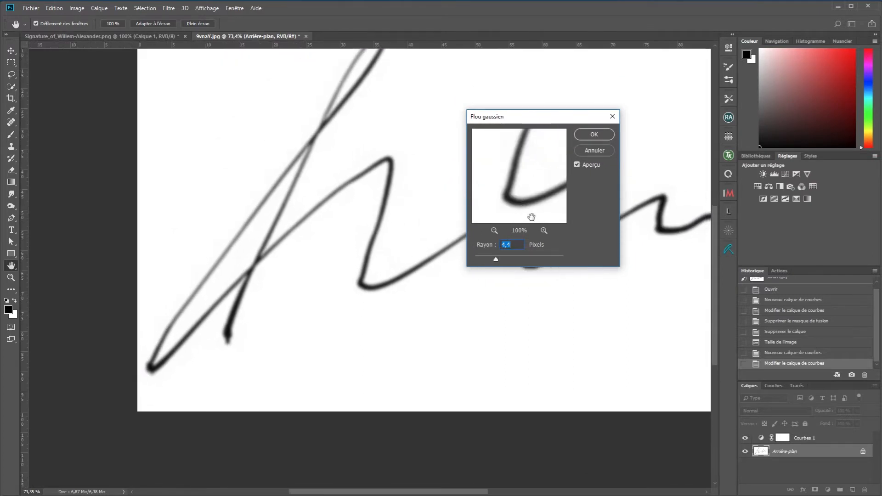
{"action": "mouse_move", "coordinate": [495, 259]}
{"action": "left_mouse_down"}
{"action": "mouse_move", "coordinate": [511, 260]}
{"action": "mouse_move", "coordinate": [480, 261]}
{"action": "mouse_move", "coordinate": [523, 270]}
{"action": "left_mouse_up"}
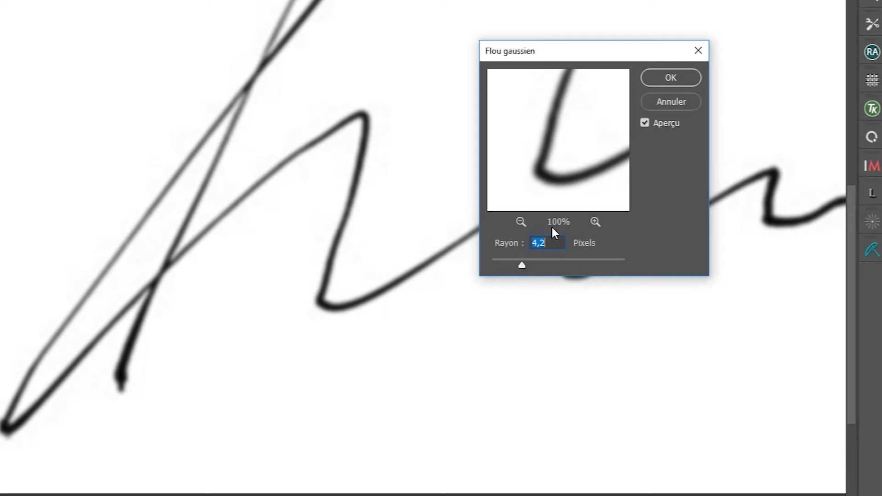
{"action": "mouse_move", "coordinate": [542, 162]}
{"action": "left_mouse_down"}
{"action": "mouse_move", "coordinate": [610, 187]}
{"action": "mouse_move", "coordinate": [532, 195]}
{"action": "mouse_move", "coordinate": [565, 191]}
{"action": "mouse_move", "coordinate": [557, 151]}
{"action": "mouse_move", "coordinate": [563, 158]}
{"action": "left_mouse_up"}
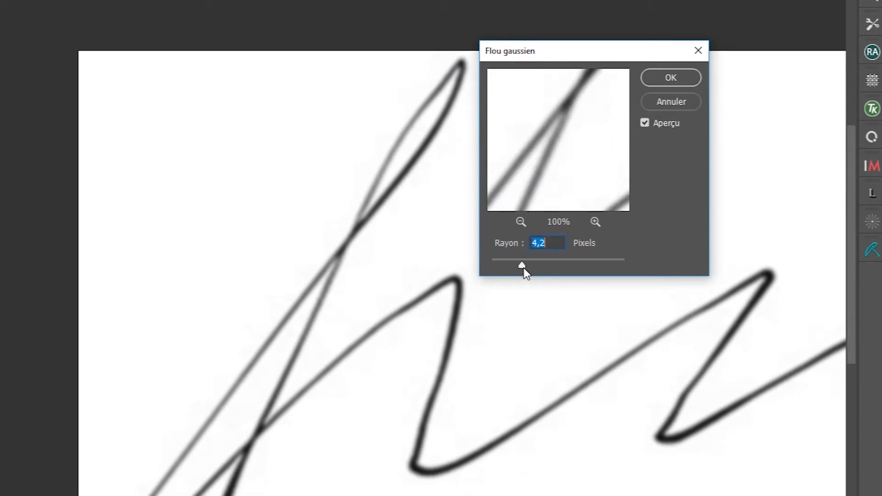
{"action": "left_click_drag", "start_coordinate": [524, 270], "coordinate": [522, 269]}
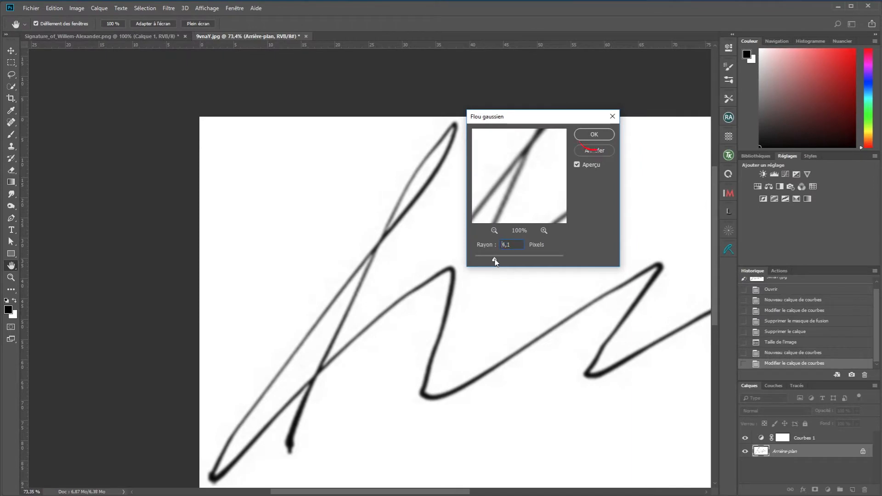
{"action": "left_click", "coordinate": [592, 135]}
{"action": "key", "text": "ctrl+0"}
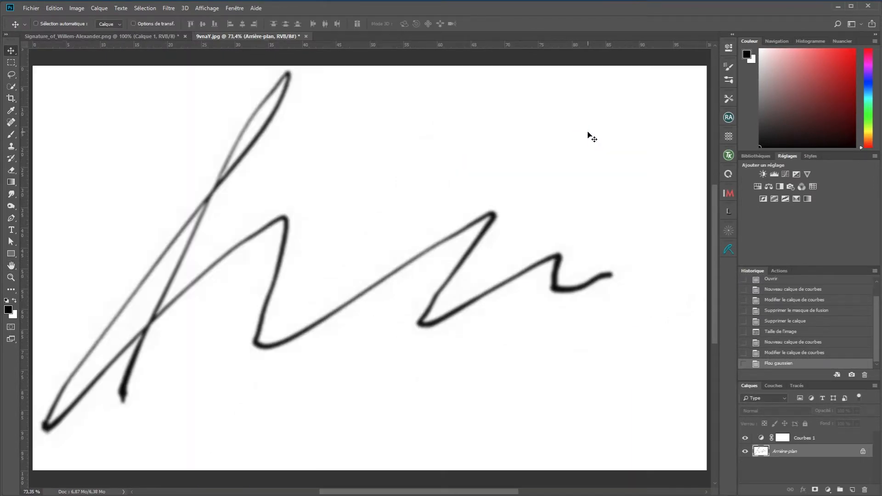
Try a near-vertical midtone curve on Courbes 1 with the black point at input 123, and return both end points to the corners
{"action": "left_click", "coordinate": [781, 439]}
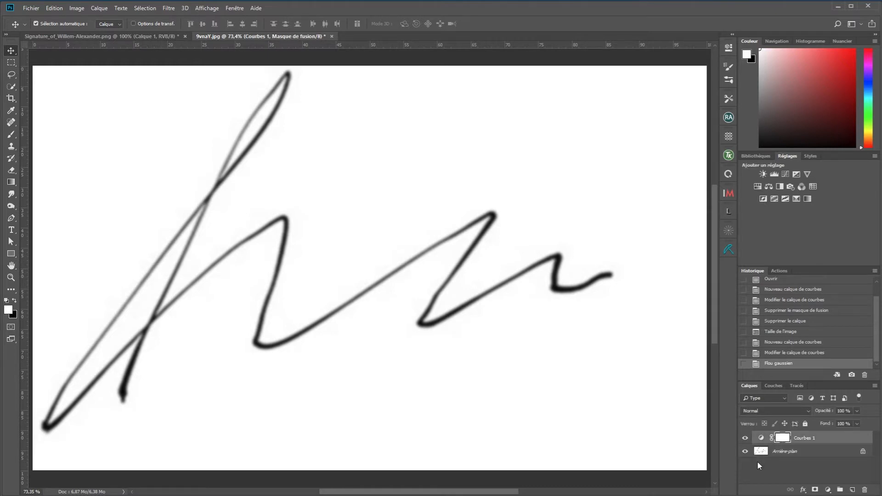
{"action": "double_click", "coordinate": [762, 438]}
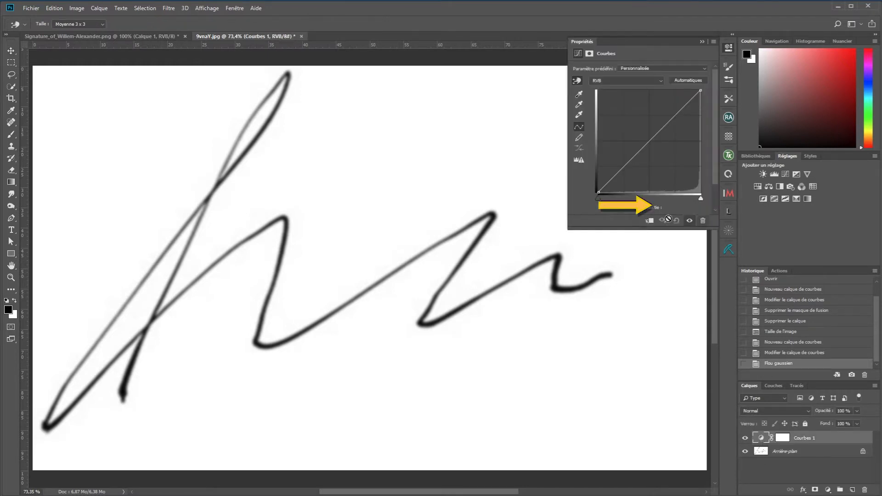
{"action": "left_click_drag", "start_coordinate": [597, 192], "coordinate": [645, 192]}
{"action": "left_click_drag", "start_coordinate": [700, 89], "coordinate": [652, 88]}
{"action": "left_click", "coordinate": [645, 192]}
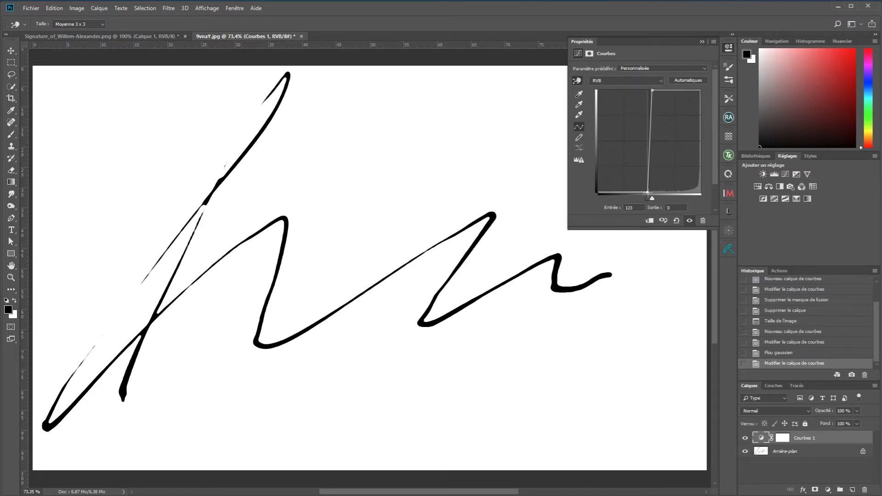
{"action": "left_click_drag", "start_coordinate": [645, 193], "coordinate": [598, 193]}
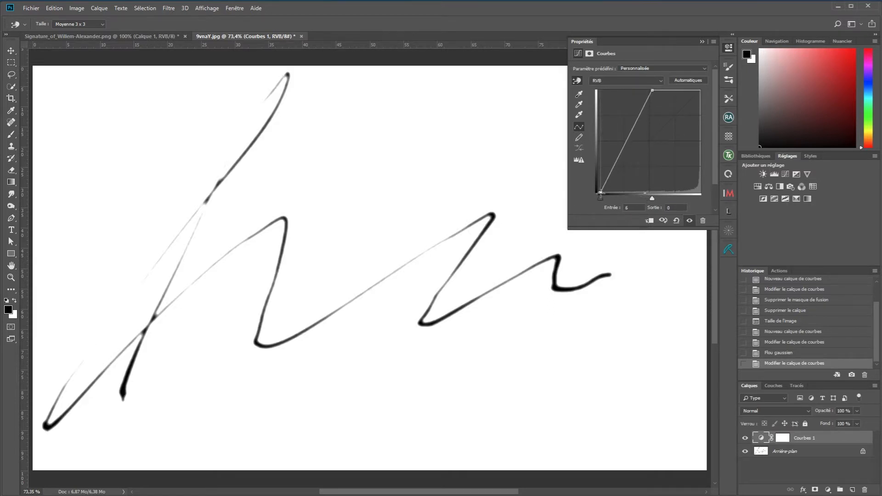
{"action": "mouse_move", "coordinate": [653, 91]}
{"action": "left_mouse_down"}
{"action": "mouse_move", "coordinate": [598, 91]}
{"action": "mouse_move", "coordinate": [701, 91]}
{"action": "left_mouse_up"}
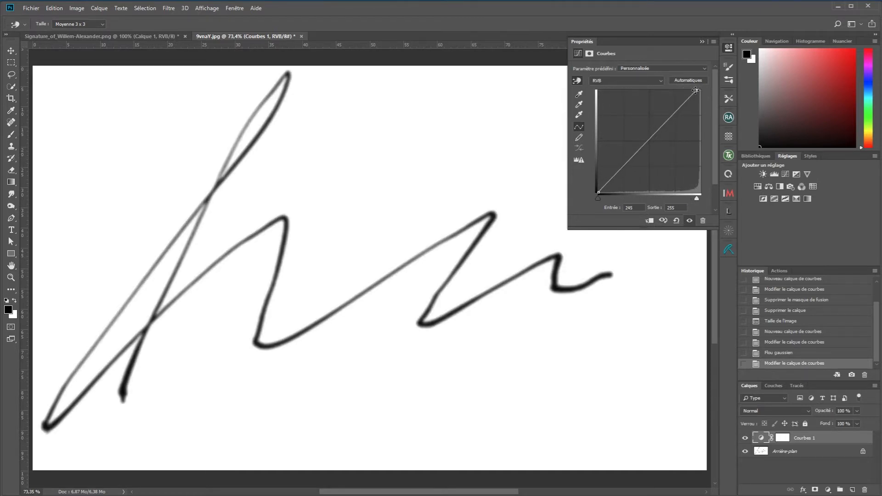
Move the Courbes 1 black point far into the highlights to thicken the strokes, and merge the layer with Arrière-plan
{"action": "mouse_move", "coordinate": [600, 192]}
{"action": "left_mouse_down"}
{"action": "mouse_move", "coordinate": [697, 192]}
{"action": "mouse_move", "coordinate": [688, 193]}
{"action": "left_mouse_up"}
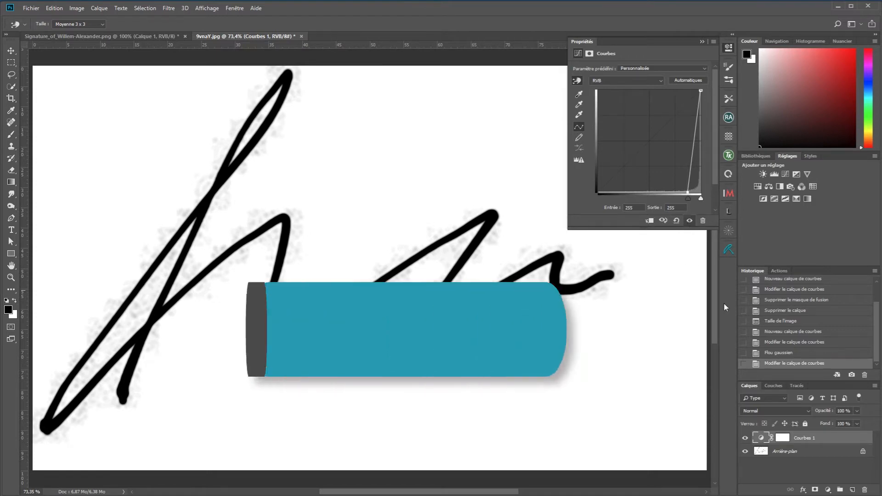
{"action": "left_click", "coordinate": [824, 453], "text": "shift"}
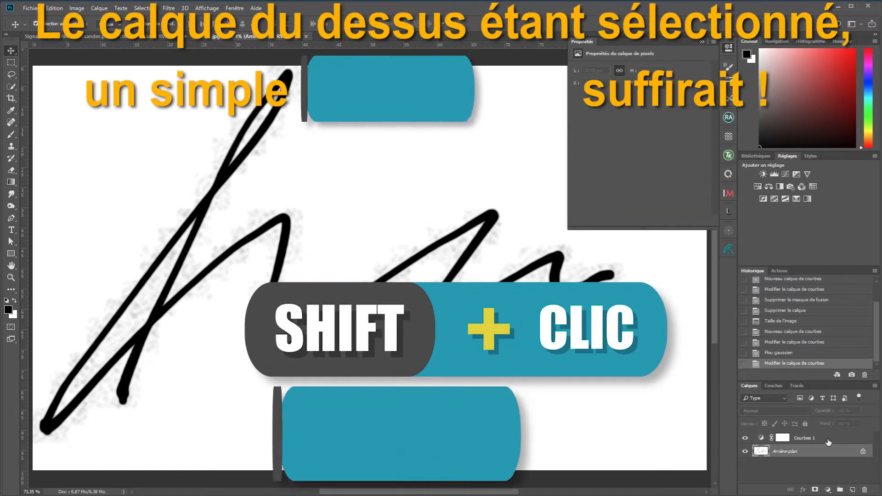
{"action": "left_click", "coordinate": [828, 442], "text": "shift"}
{"action": "key", "text": "ctrl+e"}
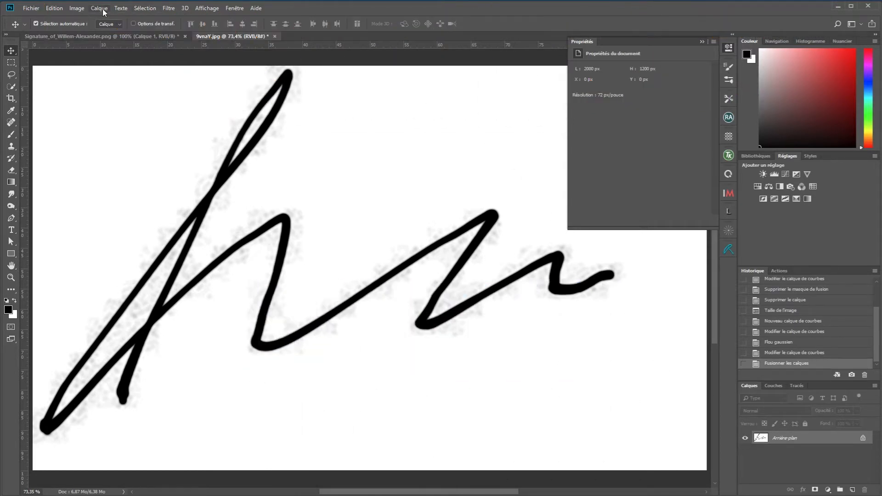
Apply a Gaussian Blur with a 7.6 pixel radius to the merged Arrière-plan layer
{"action": "left_click", "coordinate": [168, 8]}
{"action": "mouse_move", "coordinate": [192, 140]}
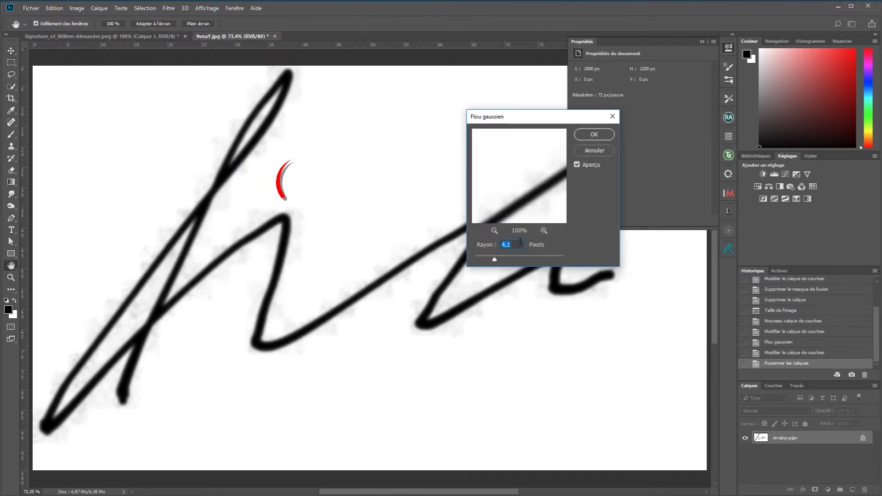
{"action": "mouse_move", "coordinate": [501, 260]}
{"action": "left_mouse_down"}
{"action": "mouse_move", "coordinate": [494, 261]}
{"action": "mouse_move", "coordinate": [505, 260]}
{"action": "left_mouse_up"}
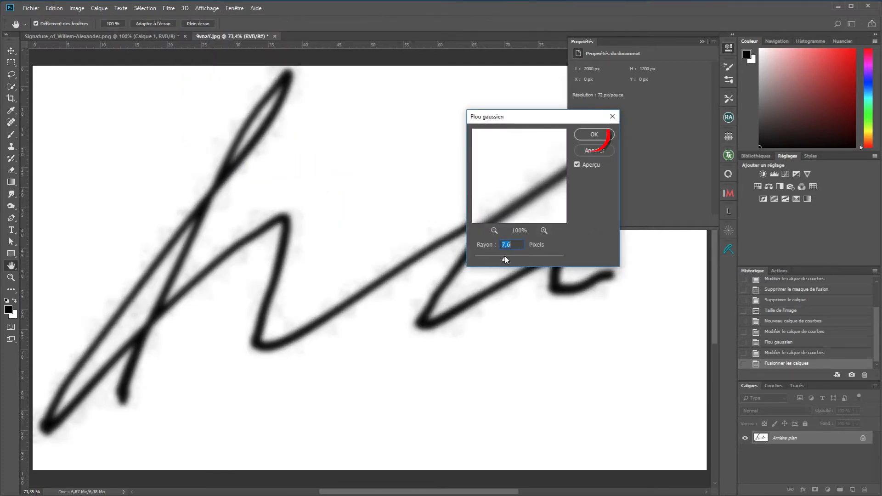
{"action": "left_click", "coordinate": [594, 134]}
{"action": "key", "text": "v"}
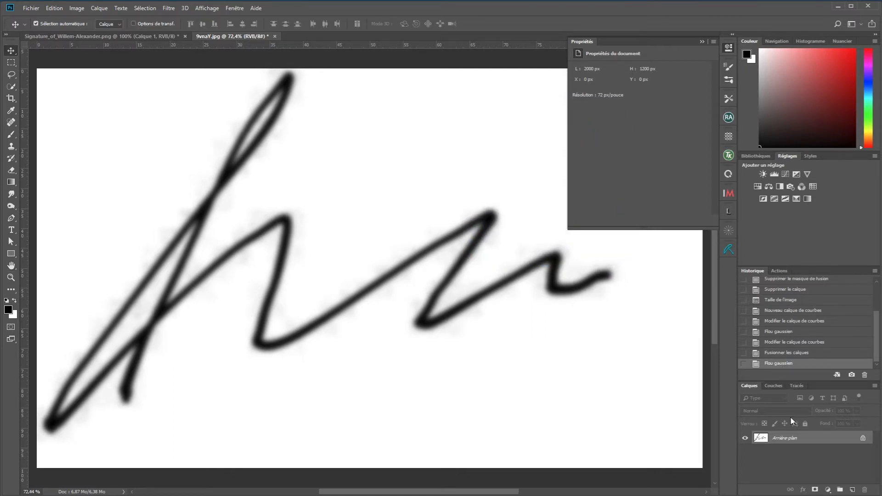
Add a Curves adjustment layer with its black point at input 124 and its white point slightly above that for sharp stroke edges
{"action": "left_click", "coordinate": [786, 174]}
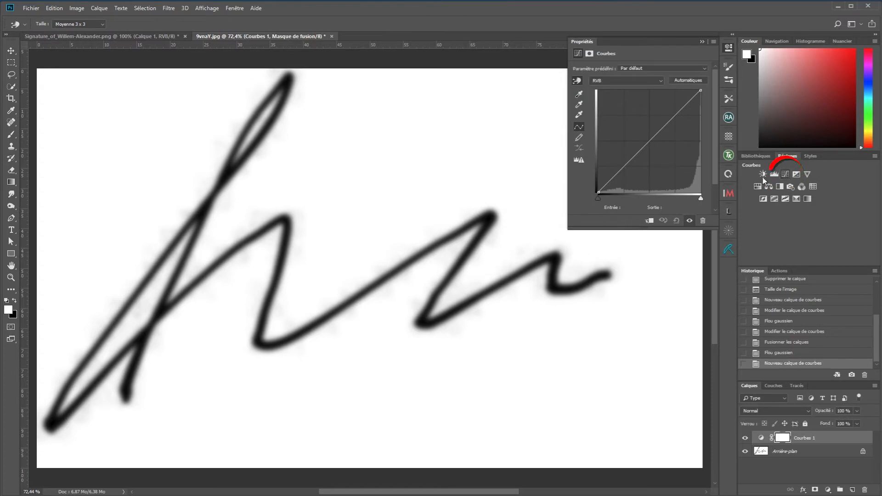
{"action": "left_click_drag", "start_coordinate": [603, 191], "coordinate": [666, 192]}
{"action": "left_click_drag", "start_coordinate": [700, 91], "coordinate": [668, 91]}
{"action": "left_click_drag", "start_coordinate": [667, 192], "coordinate": [648, 197]}
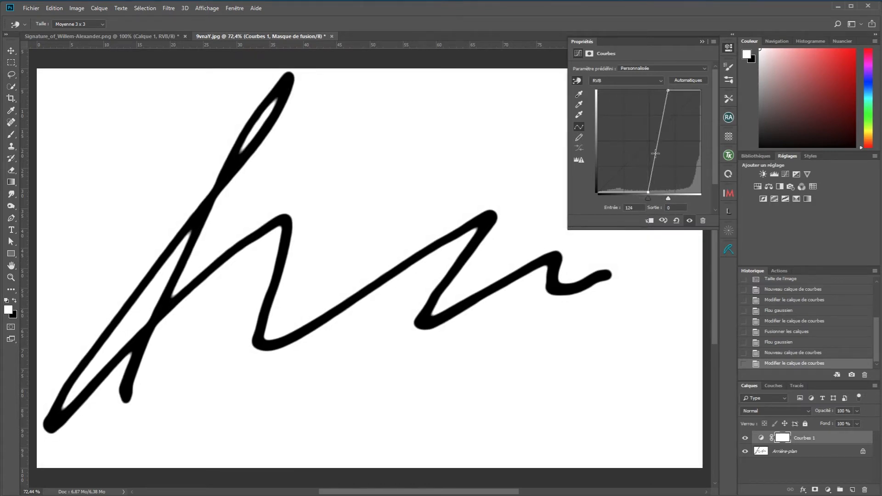
{"action": "mouse_move", "coordinate": [668, 90]}
{"action": "left_mouse_down"}
{"action": "mouse_move", "coordinate": [652, 88]}
{"action": "mouse_move", "coordinate": [660, 87]}
{"action": "left_mouse_up"}
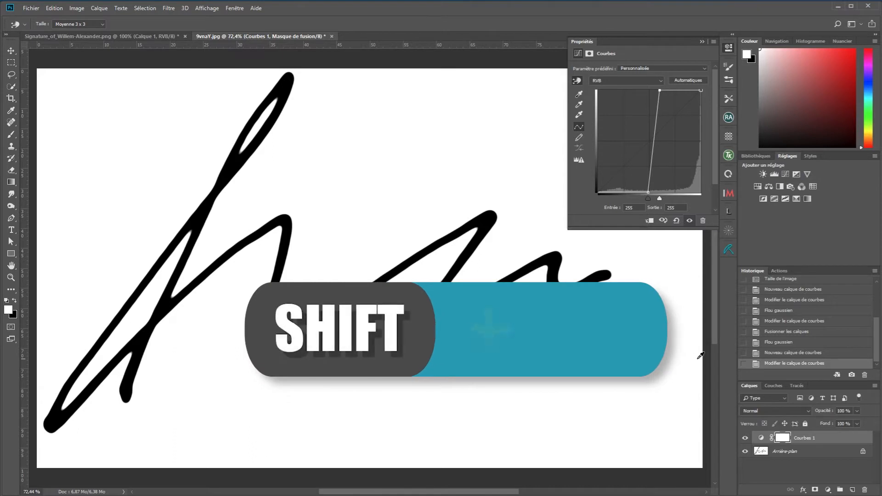
Merge the new Curves layer with Arrière-plan and collapse the layer properties
{"action": "left_click", "coordinate": [821, 453], "text": "shift"}
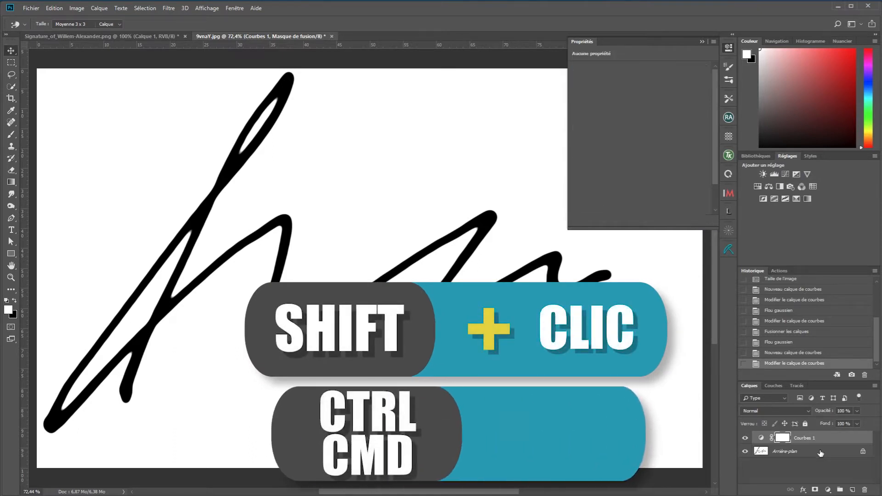
{"action": "key", "text": "ctrl+e"}
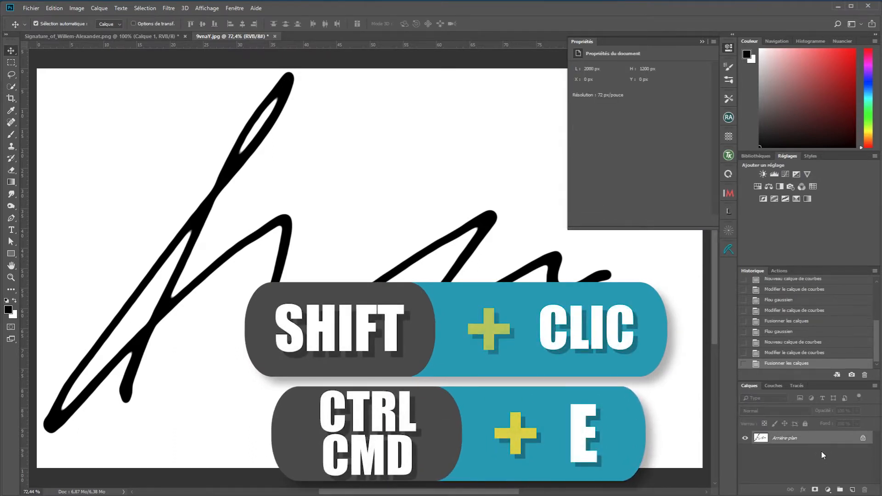
{"action": "left_click", "coordinate": [701, 42]}
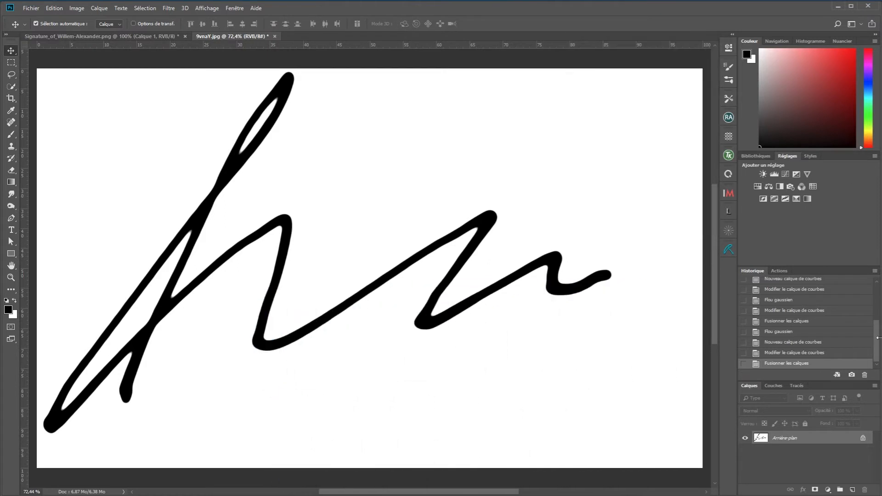
Compare the signature with its originally opened state fitted to the window, and return to the last merged history state
{"action": "left_click_drag", "start_coordinate": [878, 345], "coordinate": [878, 320]}
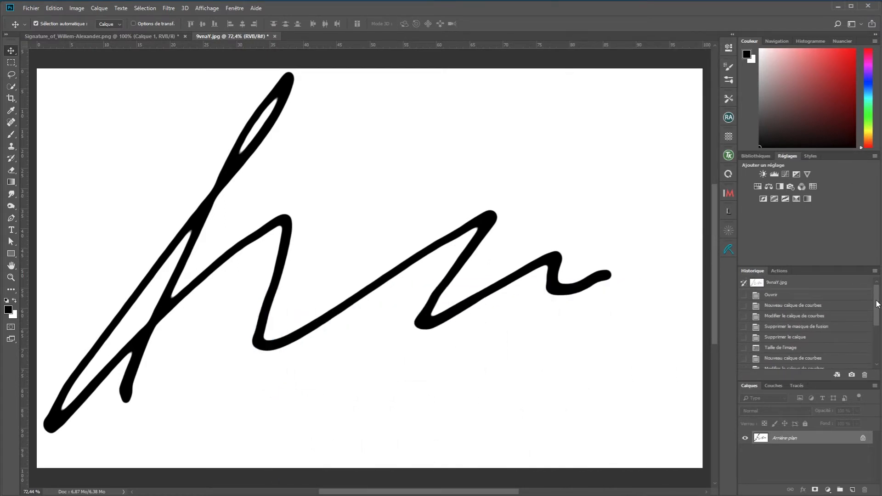
{"action": "left_click", "coordinate": [772, 295]}
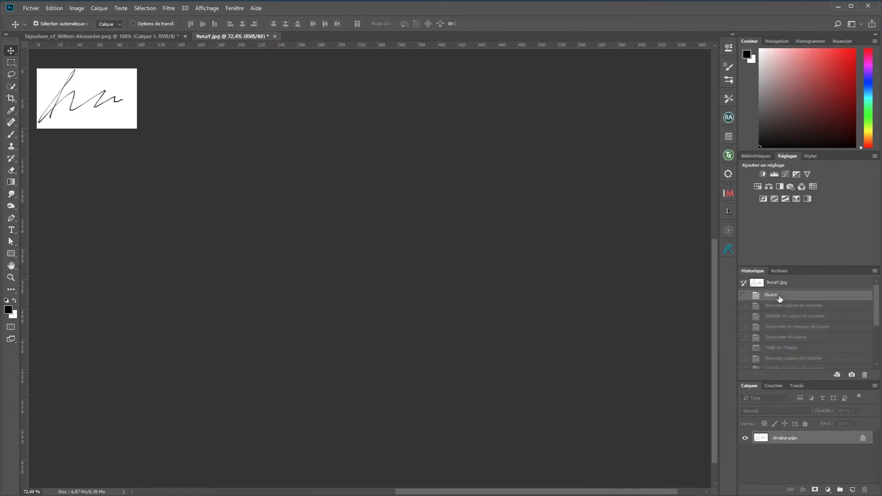
{"action": "key", "text": "ctrl+0"}
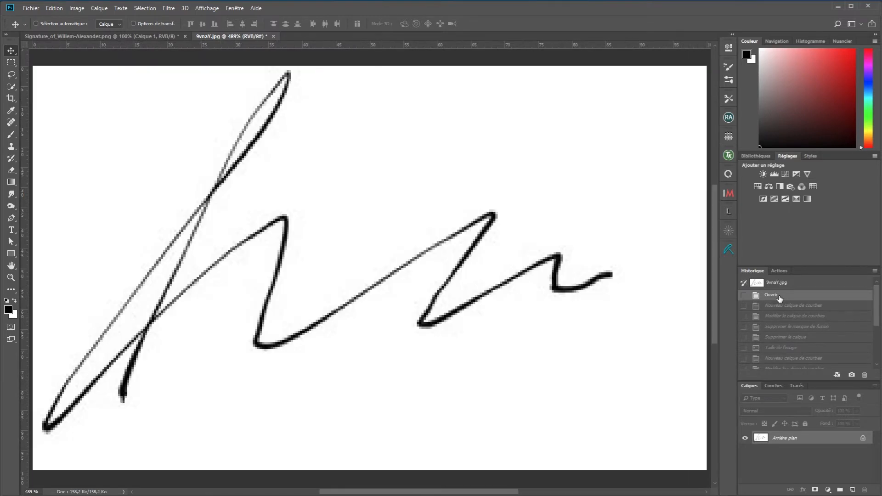
{"action": "left_click_drag", "start_coordinate": [878, 309], "coordinate": [878, 354]}
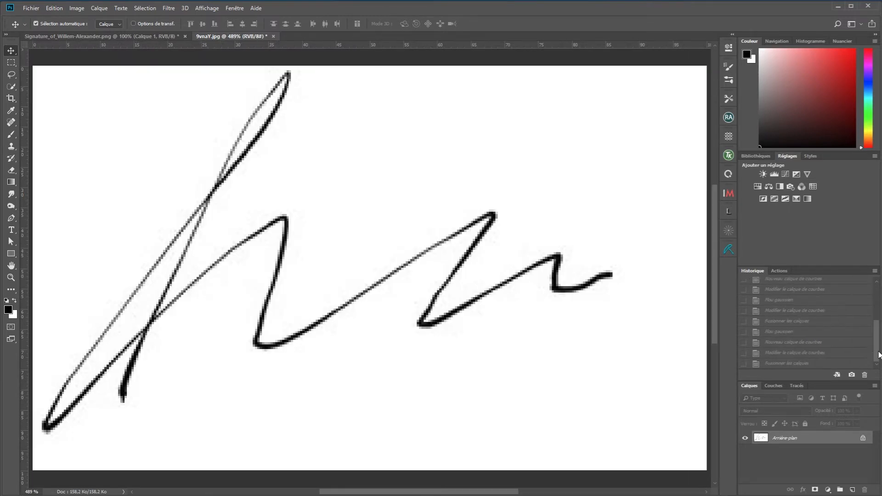
{"action": "left_click", "coordinate": [776, 364]}
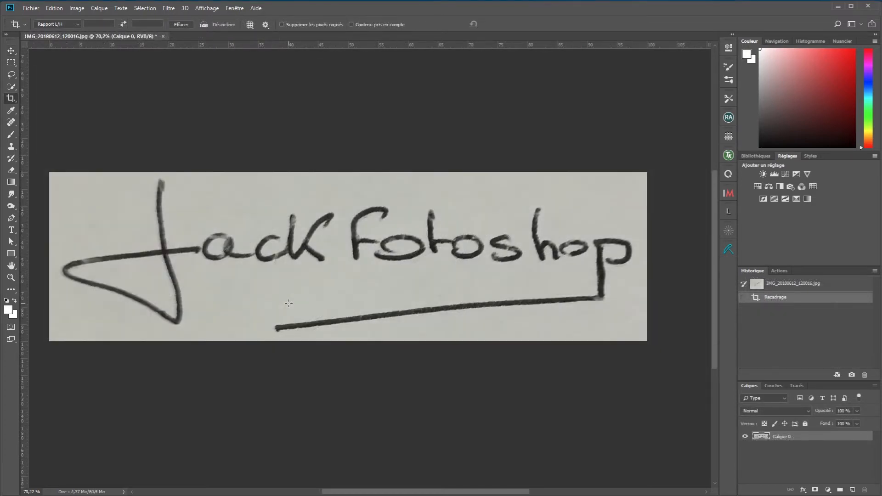
Add a Curves adjustment layer to IMG_20180612_120016.jpg with the white point at input 171, and merge it with Calque 0
{"action": "left_click", "coordinate": [785, 174]}
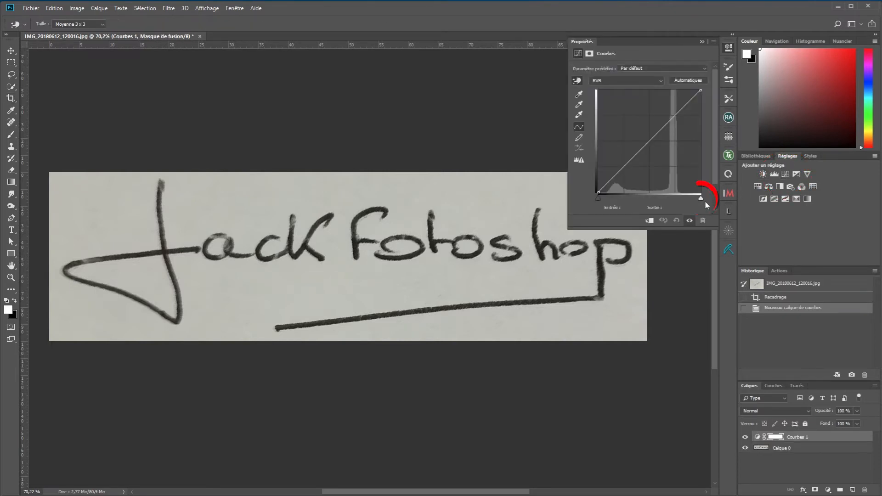
{"action": "left_click_drag", "start_coordinate": [701, 200], "coordinate": [668, 204]}
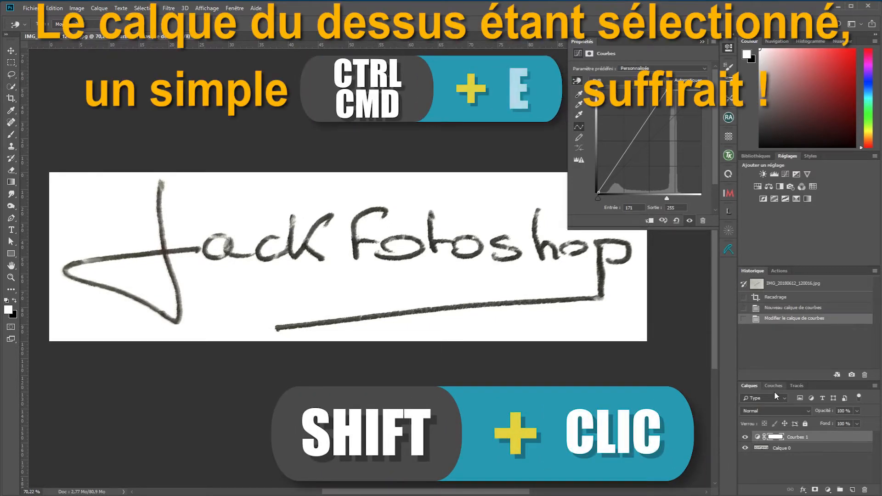
{"action": "left_click", "coordinate": [815, 449], "text": "shift"}
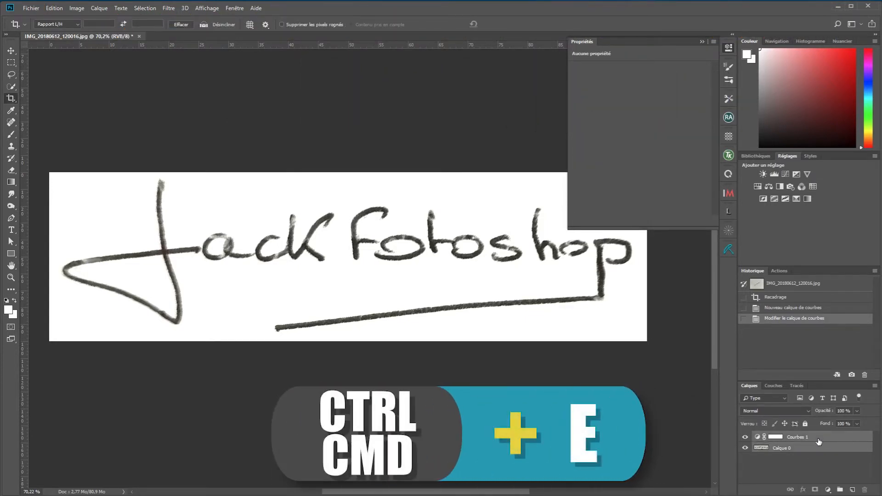
{"action": "key", "text": "ctrl+e"}
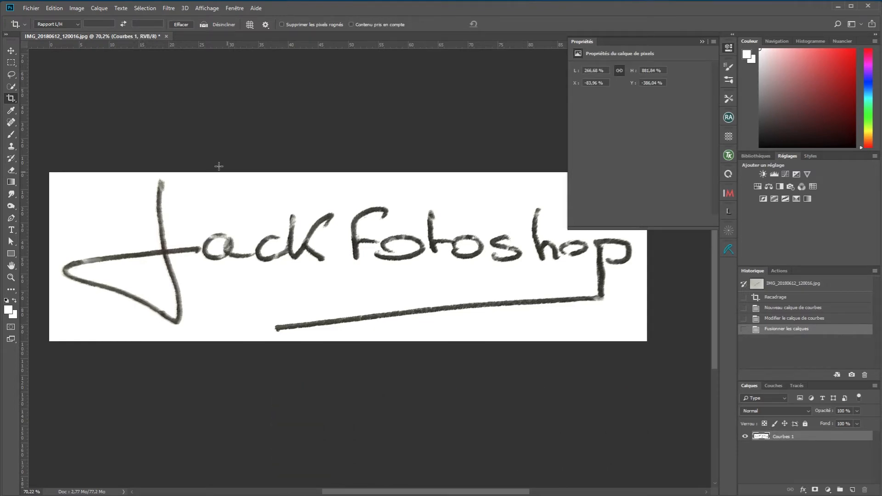
Convert the merged signature layer to black and white with the default Noir et blanc settings
{"action": "left_click", "coordinate": [76, 8]}
{"action": "mouse_move", "coordinate": [83, 37]}
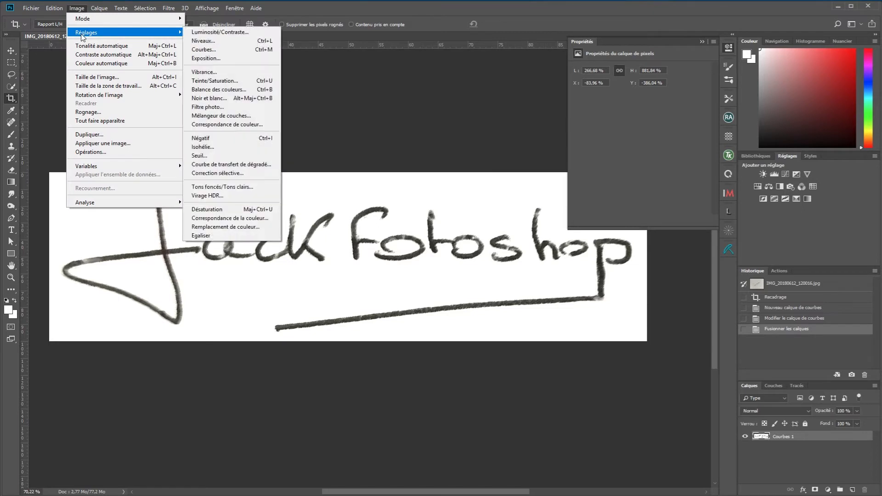
{"action": "left_click", "coordinate": [214, 98]}
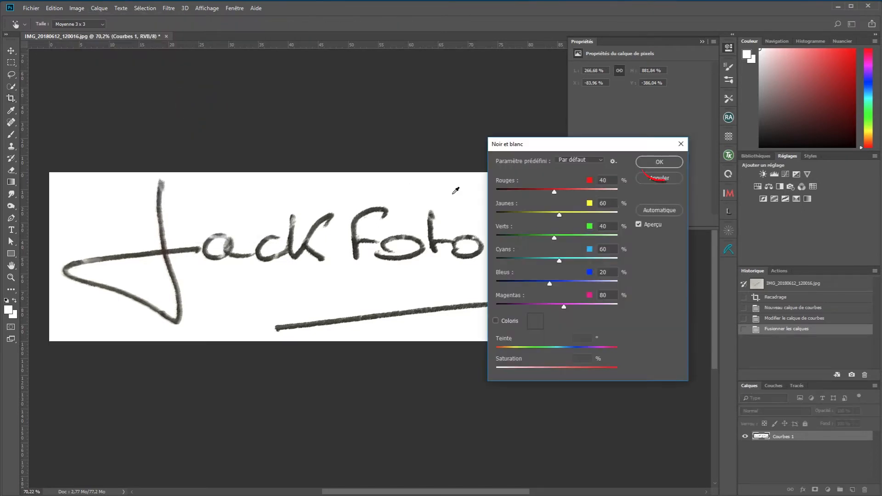
{"action": "left_click", "coordinate": [669, 162]}
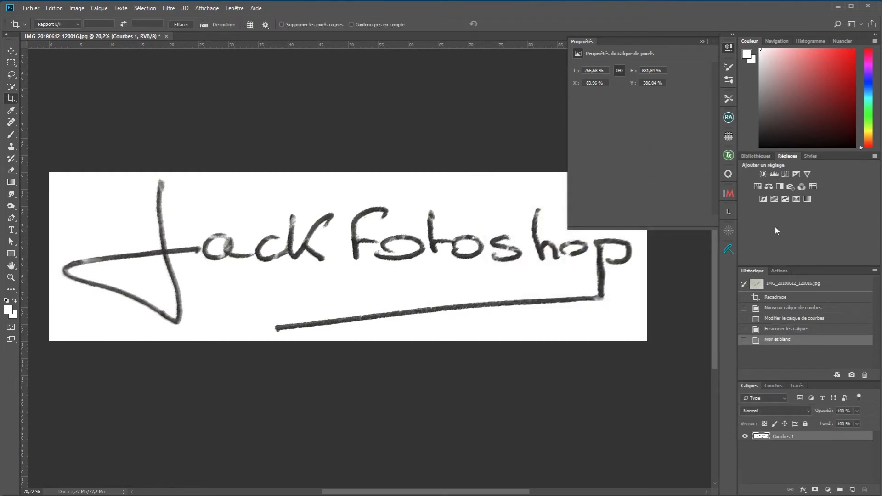
Apply a Gaussian Blur with a 3.1 pixel radius to the signature layer, checking the strokes in the preview
{"action": "left_click", "coordinate": [167, 8]}
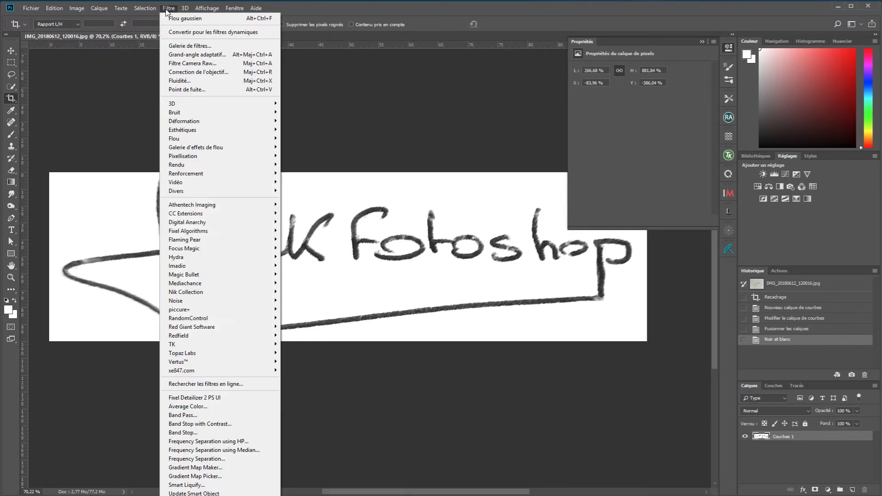
{"action": "mouse_move", "coordinate": [272, 140]}
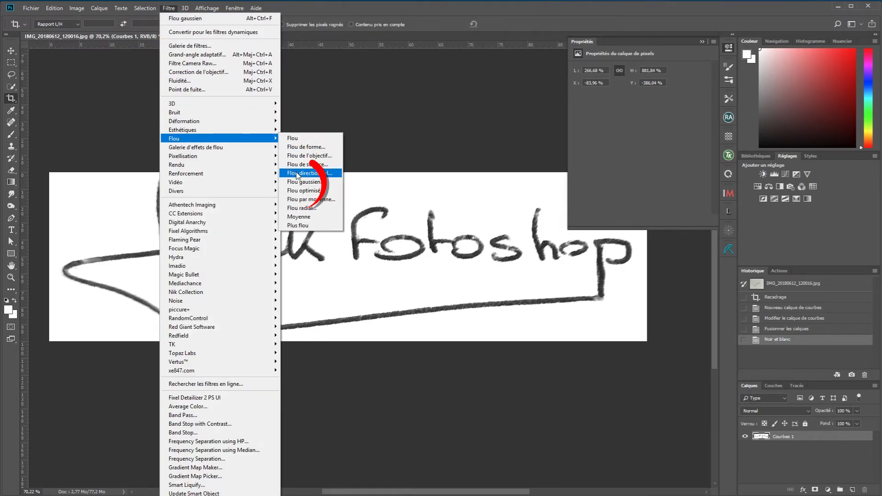
{"action": "left_click", "coordinate": [304, 181]}
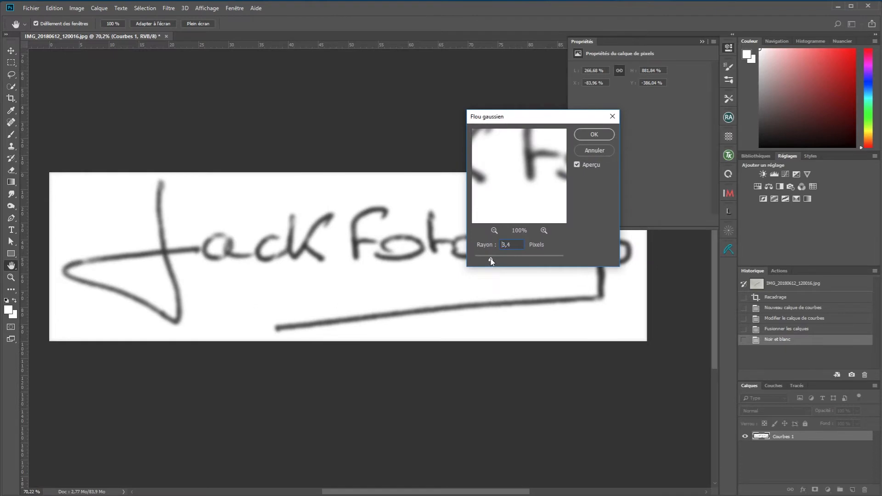
{"action": "left_click_drag", "start_coordinate": [492, 262], "coordinate": [485, 259]}
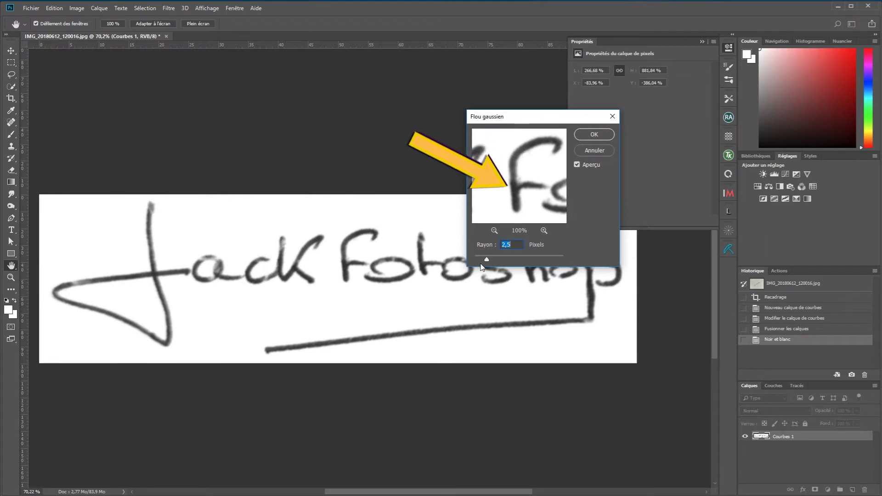
{"action": "left_click_drag", "start_coordinate": [486, 260], "coordinate": [493, 264]}
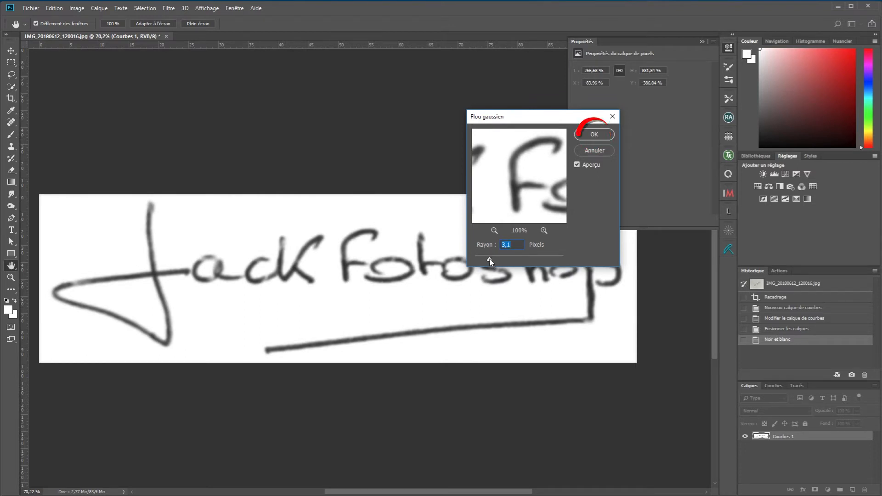
{"action": "left_click", "coordinate": [595, 135]}
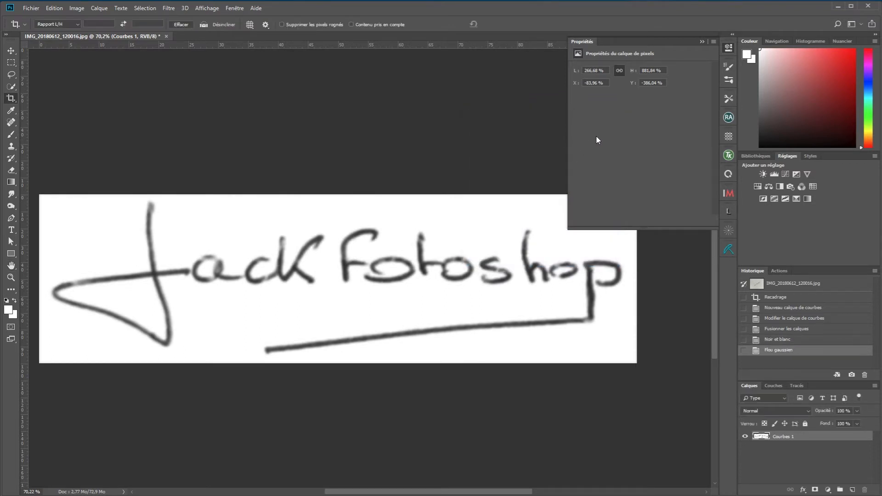
Add a Curves adjustment layer with the black point at input 98, and merge it with the Courbes 1 layer
{"action": "left_click", "coordinate": [774, 174]}
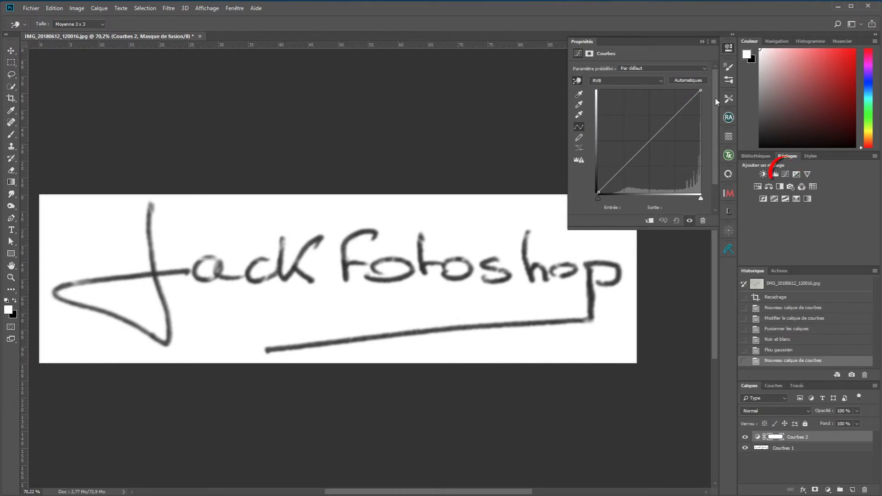
{"action": "mouse_move", "coordinate": [701, 199]}
{"action": "left_mouse_down"}
{"action": "mouse_move", "coordinate": [678, 202]}
{"action": "mouse_move", "coordinate": [701, 204]}
{"action": "left_mouse_up"}
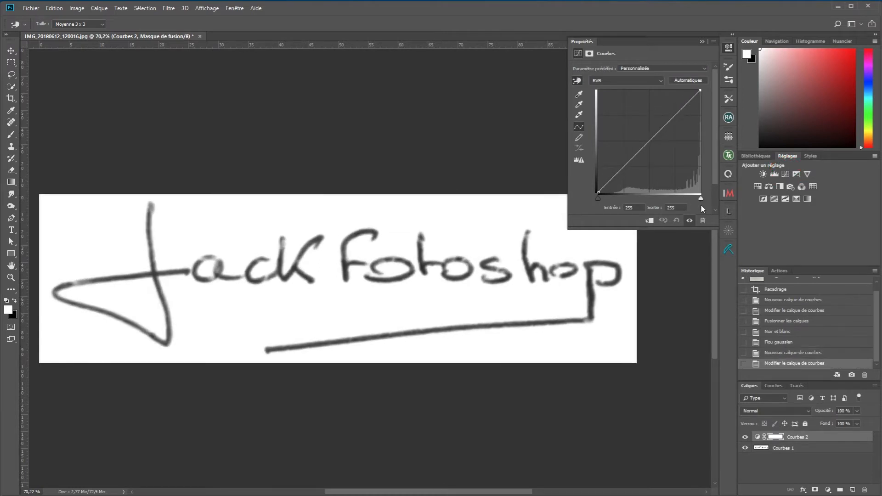
{"action": "mouse_move", "coordinate": [598, 198]}
{"action": "left_mouse_down"}
{"action": "mouse_move", "coordinate": [708, 200]}
{"action": "mouse_move", "coordinate": [586, 208]}
{"action": "mouse_move", "coordinate": [637, 207]}
{"action": "left_mouse_up"}
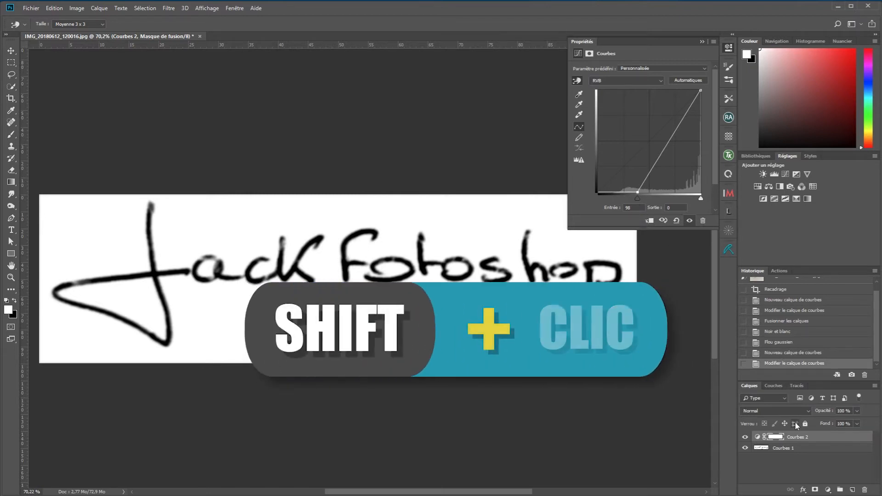
{"action": "key", "text": "ctrl+e"}
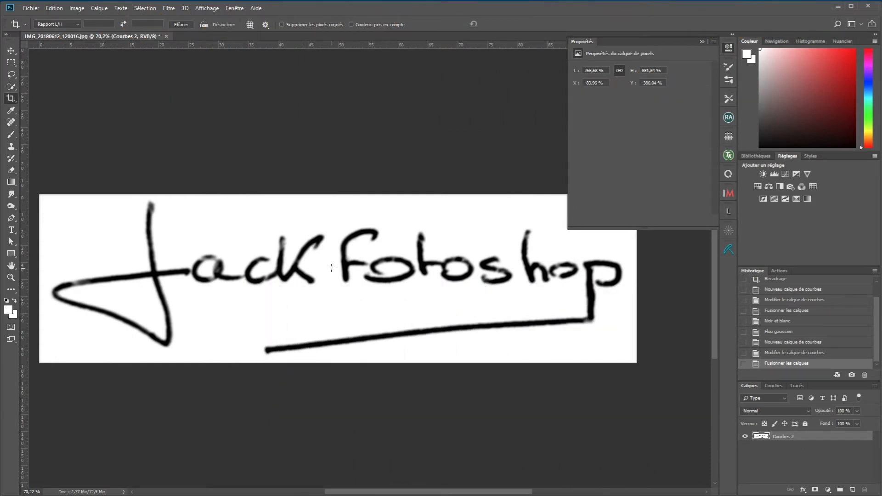
Try filling the faded gaps in the "a" and the last "o" with a black brush, and return to the merged history state
{"action": "scroll", "coordinate": [332, 268], "scroll_direction": "up", "scroll_amount": 1}
{"action": "key", "text": "b"}
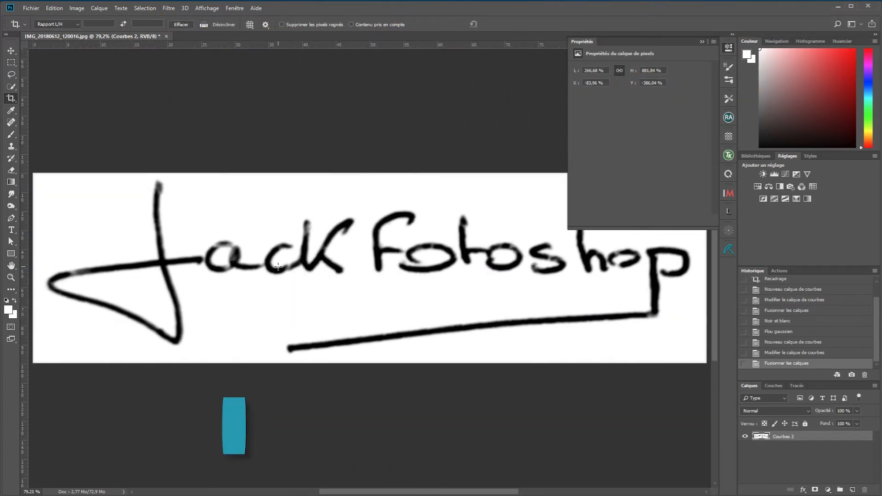
{"action": "key", "text": "d"}
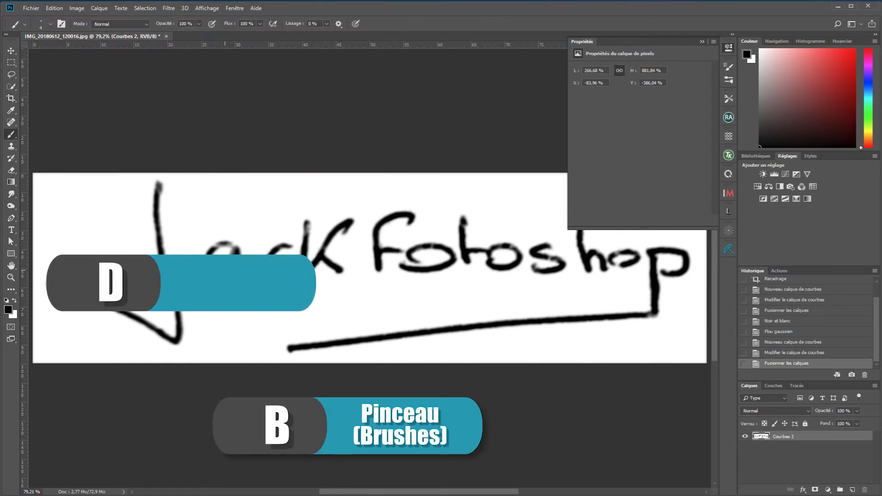
{"action": "scroll", "coordinate": [227, 234], "scroll_direction": "up", "scroll_amount": 12}
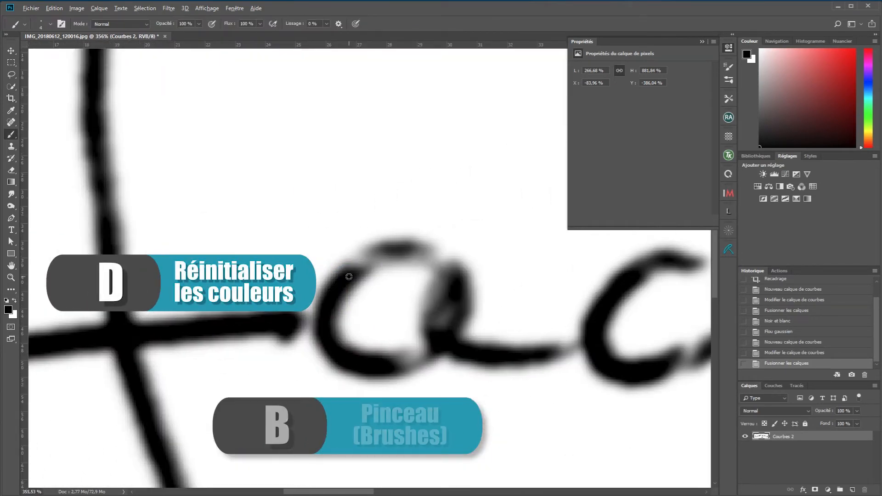
{"action": "mouse_move", "coordinate": [348, 276]}
{"action": "left_mouse_down"}
{"action": "mouse_move", "coordinate": [378, 253]}
{"action": "mouse_move", "coordinate": [351, 275]}
{"action": "mouse_move", "coordinate": [370, 256]}
{"action": "mouse_move", "coordinate": [408, 250]}
{"action": "mouse_move", "coordinate": [447, 270]}
{"action": "mouse_move", "coordinate": [429, 255]}
{"action": "mouse_move", "coordinate": [398, 253]}
{"action": "left_mouse_up"}
{"action": "scroll", "coordinate": [398, 253], "scroll_direction": "down", "scroll_amount": 15}
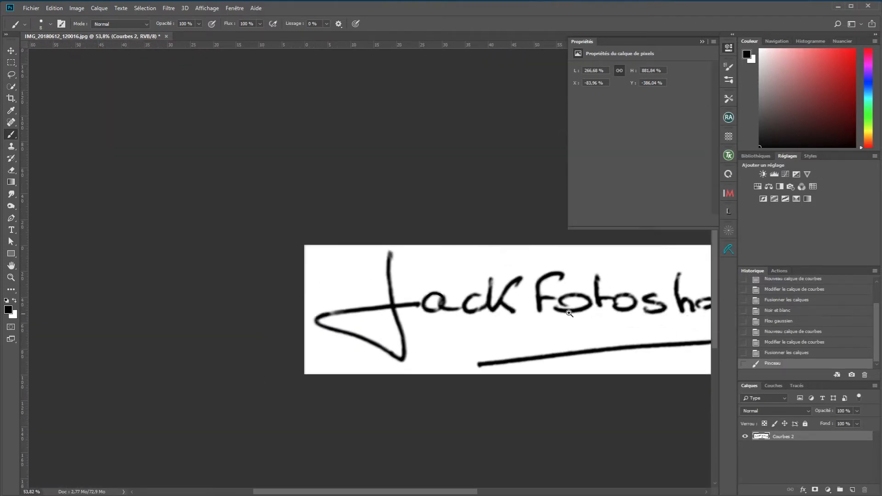
{"action": "scroll", "coordinate": [411, 308], "scroll_direction": "up", "scroll_amount": 5}
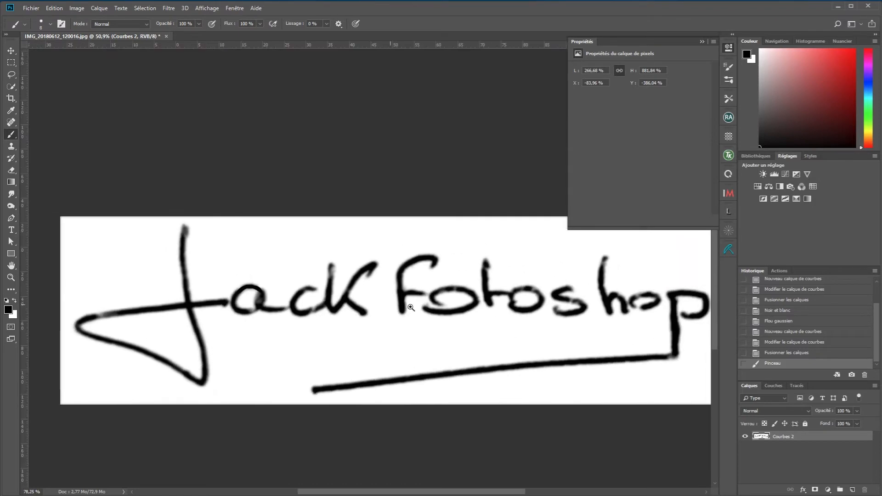
{"action": "scroll", "coordinate": [640, 305], "scroll_direction": "up", "scroll_amount": 6}
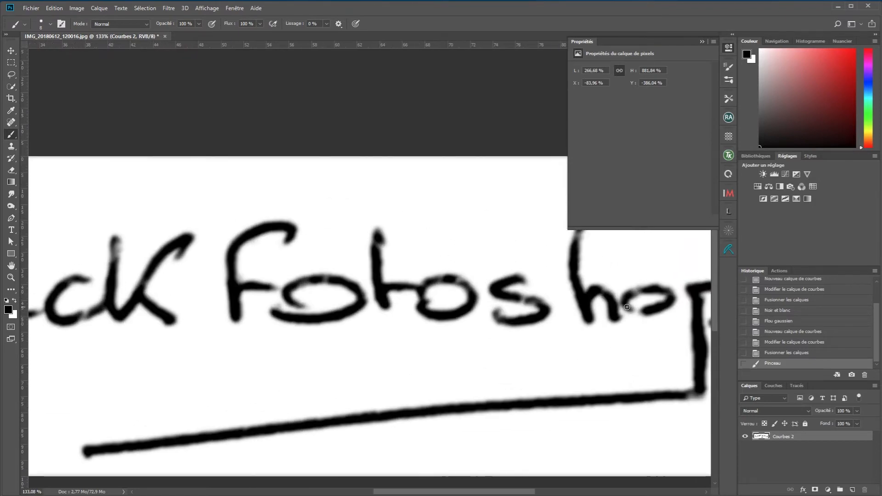
{"action": "left_click", "coordinate": [643, 312]}
{"action": "scroll", "coordinate": [622, 335], "scroll_direction": "down", "scroll_amount": 6}
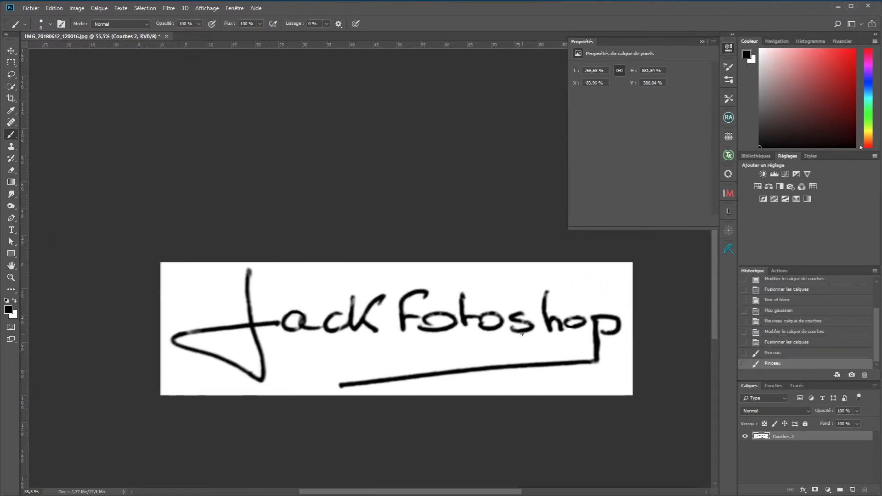
{"action": "left_click", "coordinate": [774, 344]}
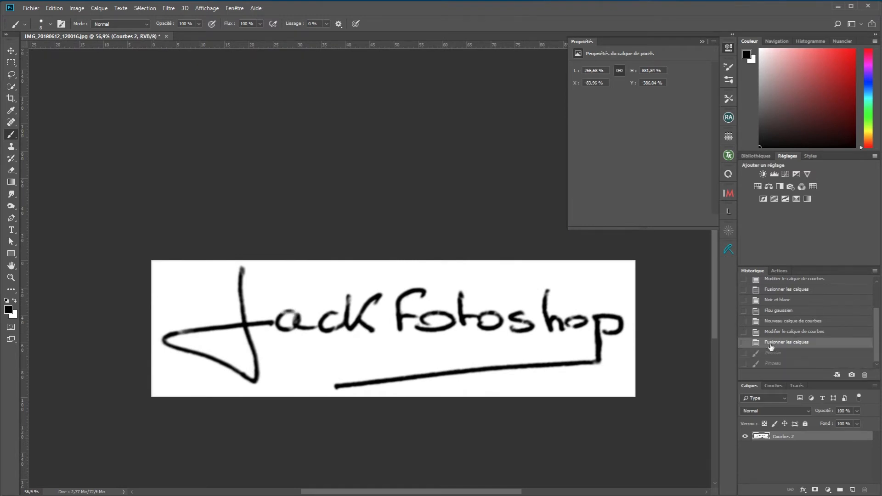
Apply a Gaussian Blur with a 6.0 pixel radius to the Courbes 2 signature layer
{"action": "scroll", "coordinate": [381, 344], "scroll_direction": "up", "scroll_amount": 3}
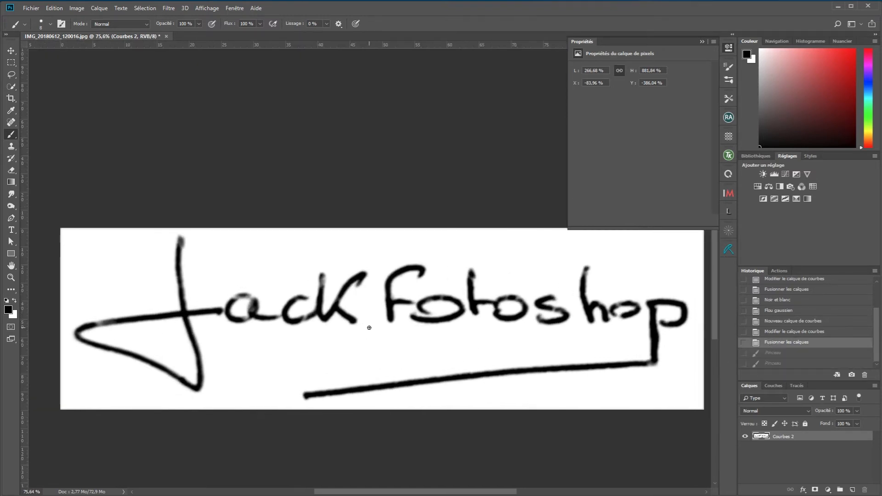
{"action": "left_click", "coordinate": [169, 9]}
{"action": "mouse_move", "coordinate": [185, 139]}
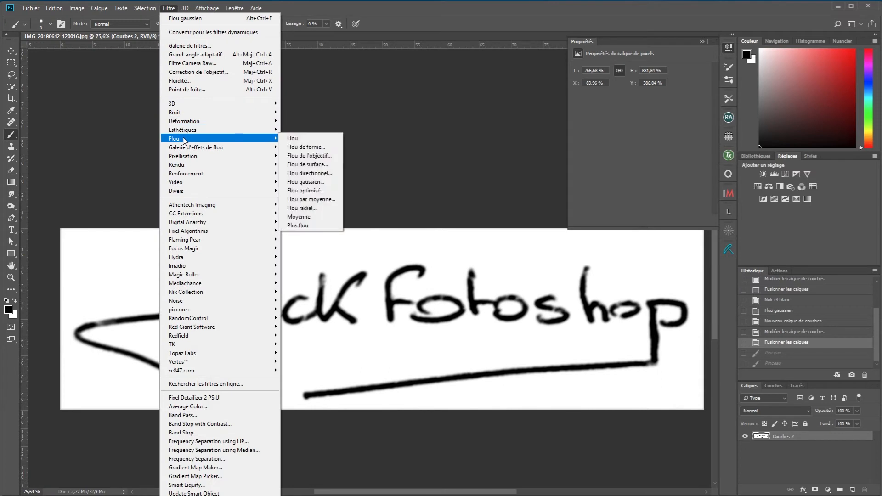
{"action": "left_click", "coordinate": [302, 184]}
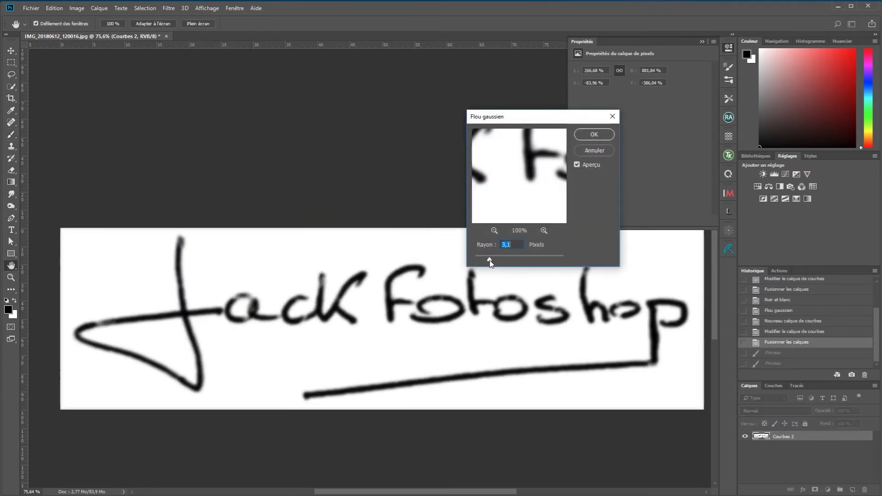
{"action": "left_click_drag", "start_coordinate": [495, 261], "coordinate": [501, 261]}
{"action": "left_click", "coordinate": [594, 134]}
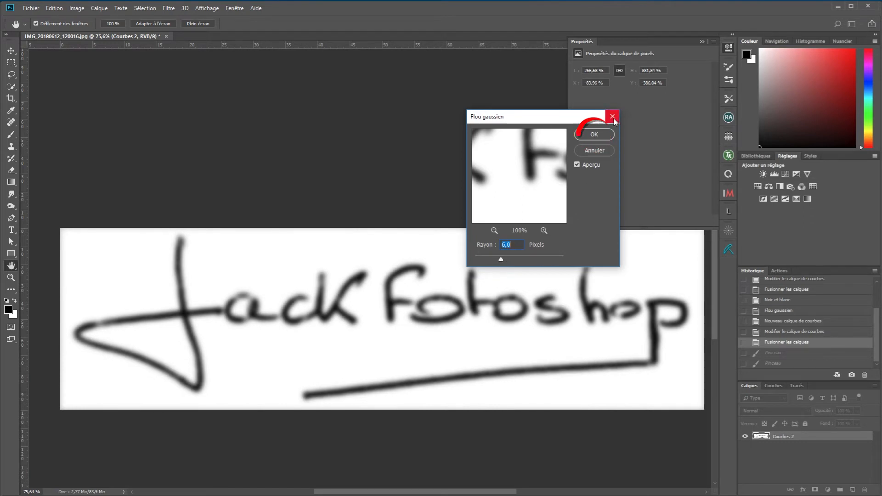
Add a Curves adjustment layer and compare thicker and thinner strokes by shifting its black and white points toward the highlights and the shadows
{"action": "left_click", "coordinate": [796, 174]}
{"action": "left_click_drag", "start_coordinate": [598, 192], "coordinate": [639, 192]}
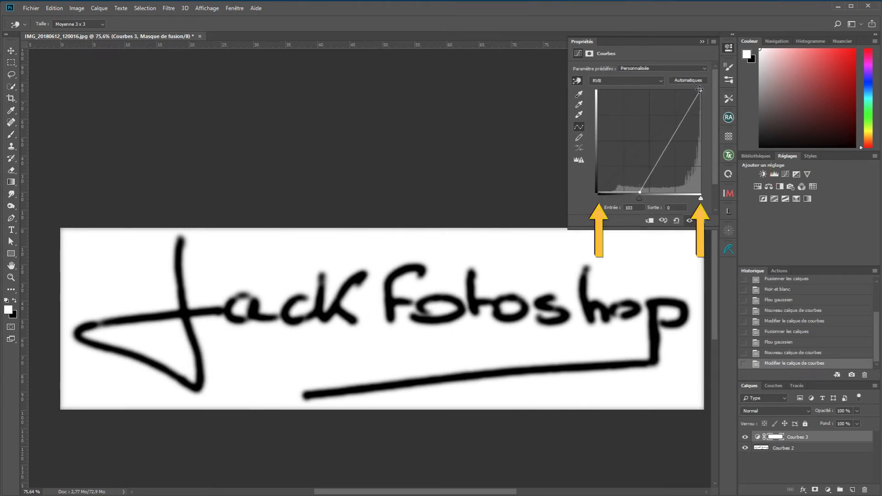
{"action": "mouse_move", "coordinate": [699, 89]}
{"action": "left_mouse_down"}
{"action": "mouse_move", "coordinate": [680, 88]}
{"action": "mouse_move", "coordinate": [687, 90]}
{"action": "left_mouse_up"}
{"action": "left_click_drag", "start_coordinate": [640, 192], "coordinate": [678, 194]}
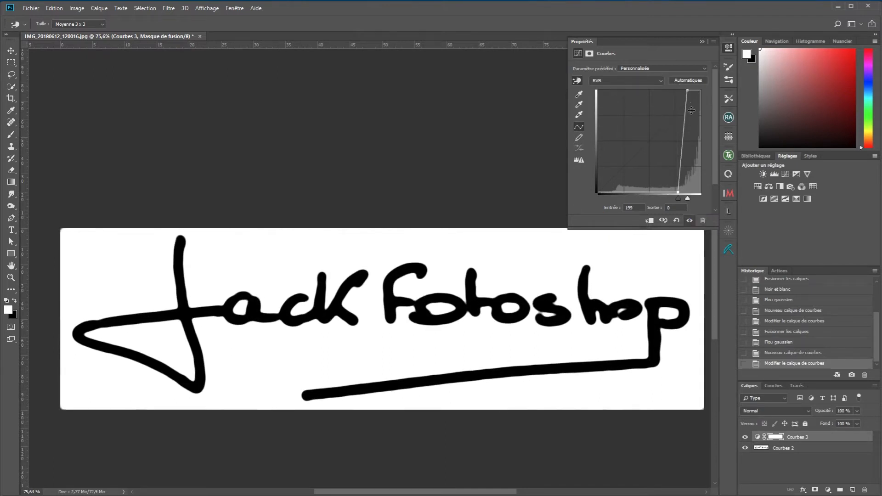
{"action": "left_click_drag", "start_coordinate": [678, 191], "coordinate": [612, 192]}
{"action": "mouse_move", "coordinate": [687, 91]}
{"action": "left_mouse_down"}
{"action": "mouse_move", "coordinate": [626, 89]}
{"action": "mouse_move", "coordinate": [635, 91]}
{"action": "left_mouse_up"}
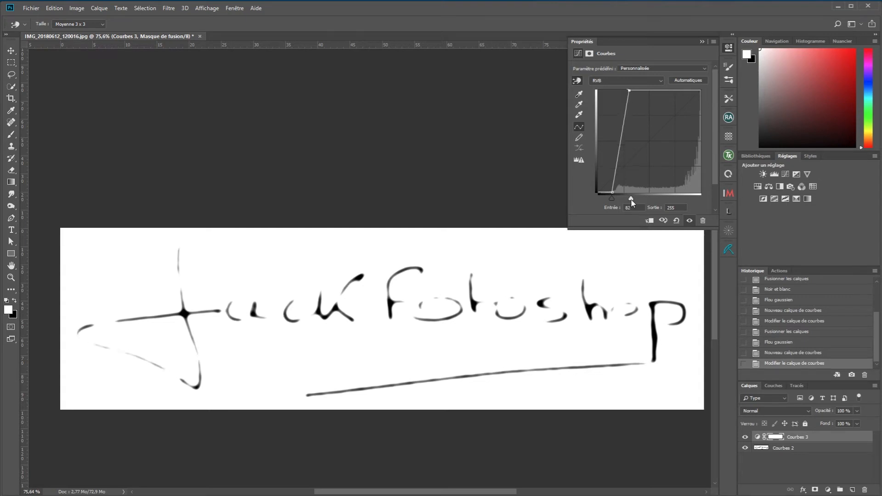
Set the curve's black point around input 186 and its white point at input 214, and merge it with the Courbes 2 layer
{"action": "mouse_move", "coordinate": [612, 199]}
{"action": "left_mouse_down"}
{"action": "mouse_move", "coordinate": [691, 201]}
{"action": "mouse_move", "coordinate": [674, 202]}
{"action": "left_mouse_up"}
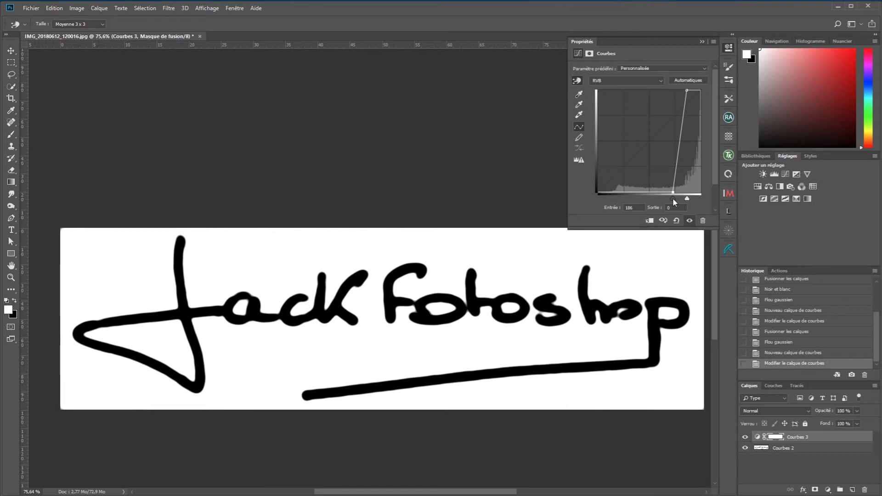
{"action": "left_click_drag", "start_coordinate": [687, 199], "coordinate": [685, 200]}
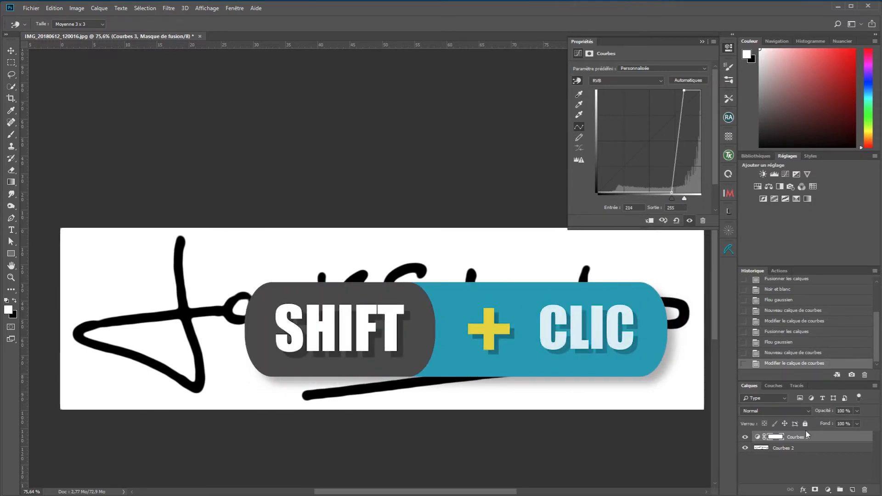
{"action": "left_click", "coordinate": [805, 448], "text": "shift"}
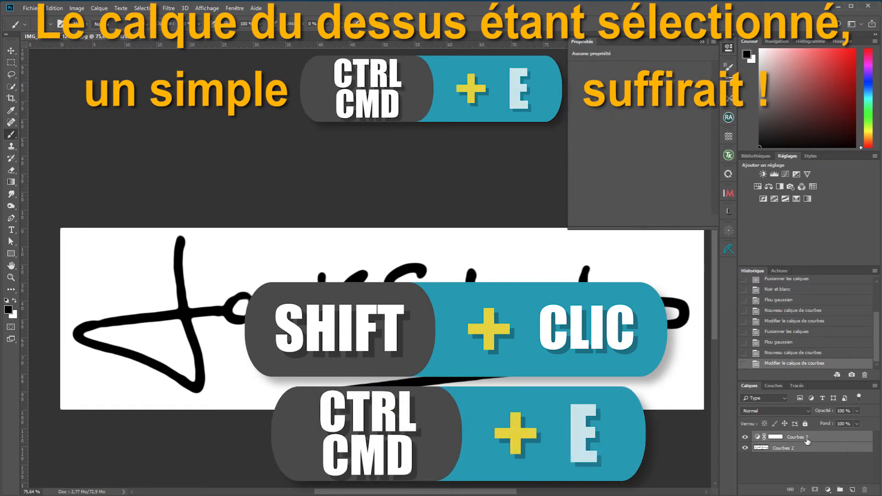
{"action": "key", "text": "ctrl+e"}
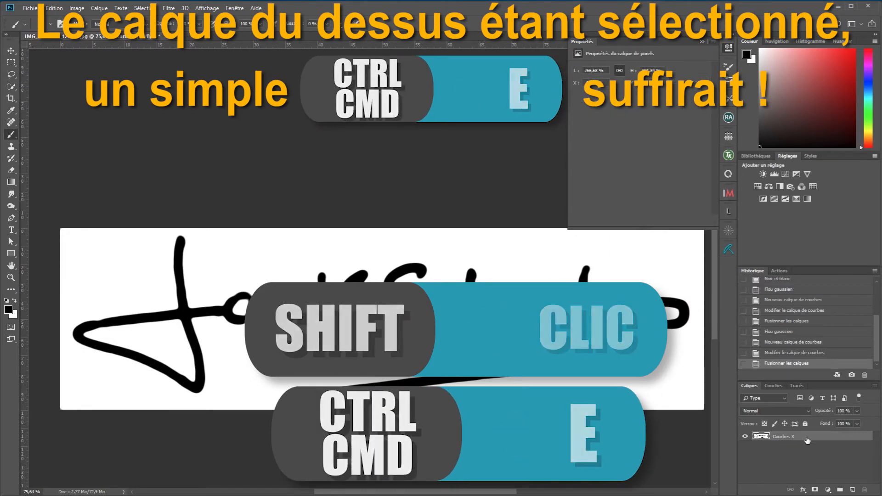
Try a Gaussian Blur with a 3.9 pixel radius on the merged signature, and return to the history state before the blur
{"action": "left_click", "coordinate": [168, 8]}
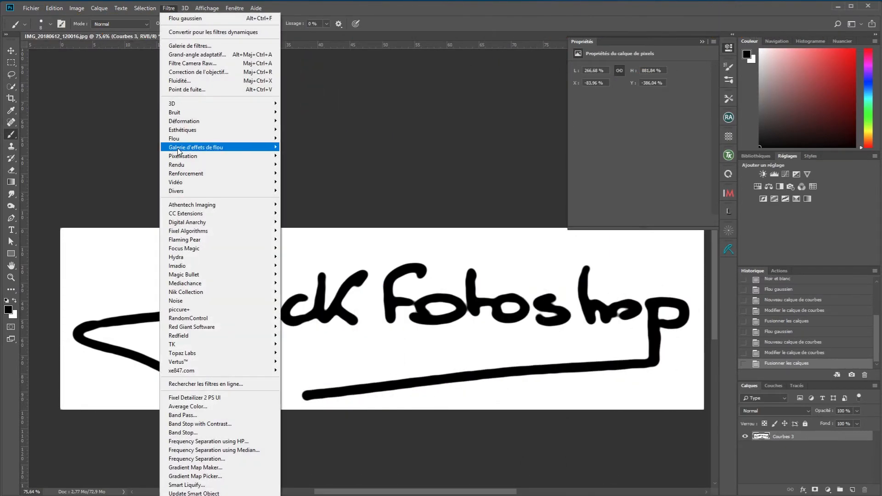
{"action": "mouse_move", "coordinate": [176, 139]}
{"action": "left_click", "coordinate": [305, 182]}
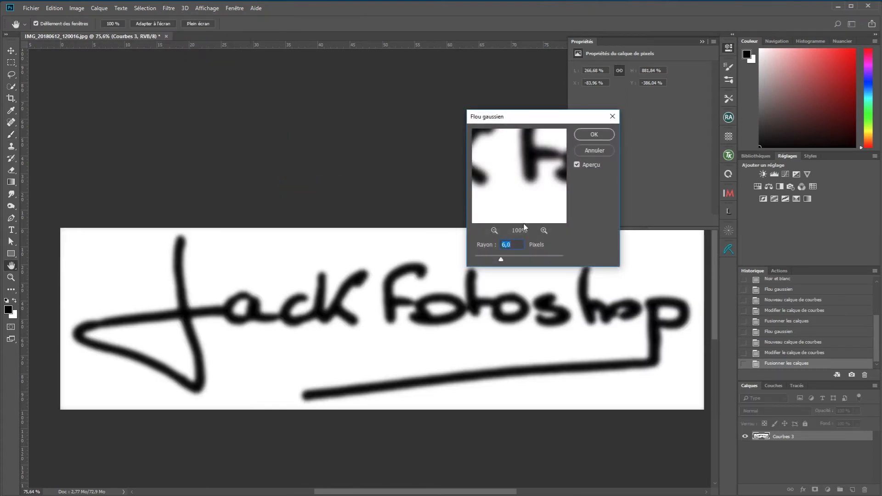
{"action": "left_click_drag", "start_coordinate": [500, 261], "coordinate": [494, 262]}
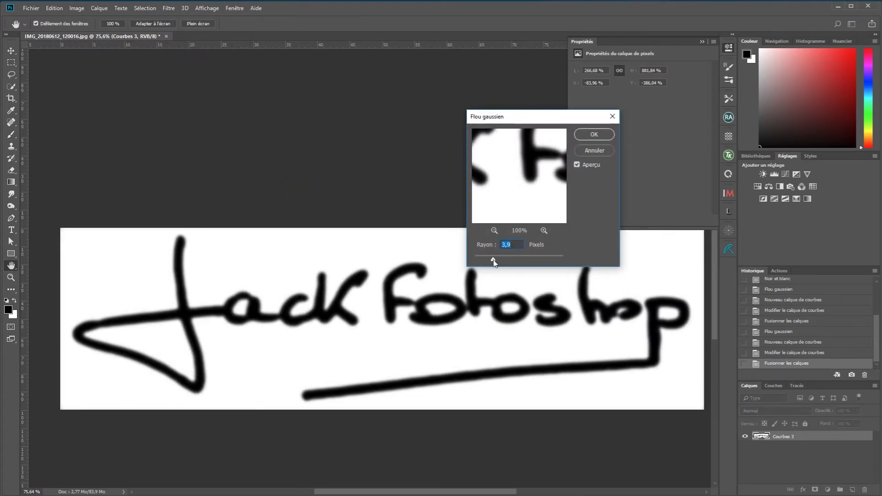
{"action": "left_click", "coordinate": [596, 135]}
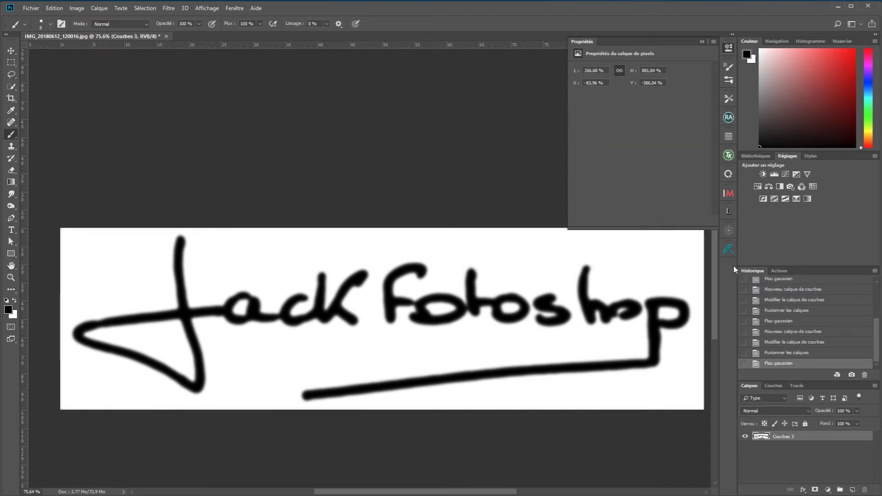
{"action": "scroll", "coordinate": [731, 261], "scroll_direction": "down", "scroll_amount": 1}
{"action": "key", "text": "b"}
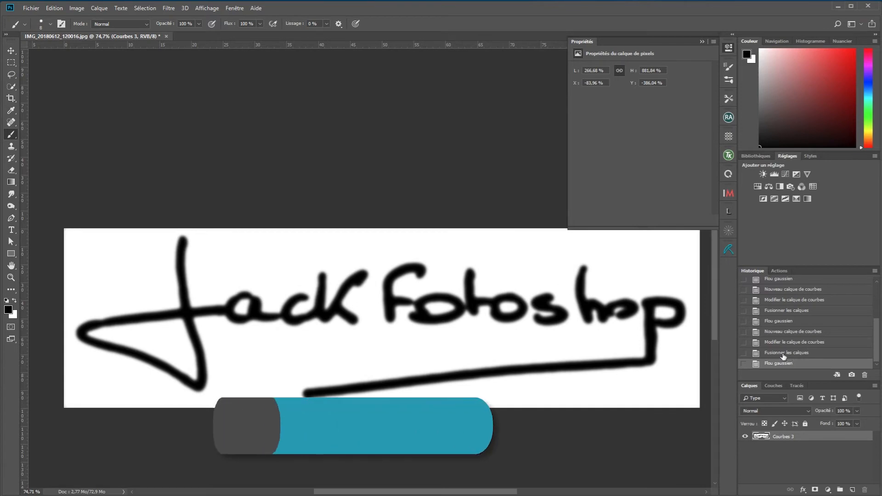
{"action": "left_click", "coordinate": [787, 352]}
Smooth the notch along the upper edge of the "J" loop with black Brush strokes
{"action": "scroll", "coordinate": [83, 311], "scroll_direction": "up", "scroll_amount": 5}
{"action": "scroll", "coordinate": [82, 312], "scroll_direction": "up", "scroll_amount": 2}
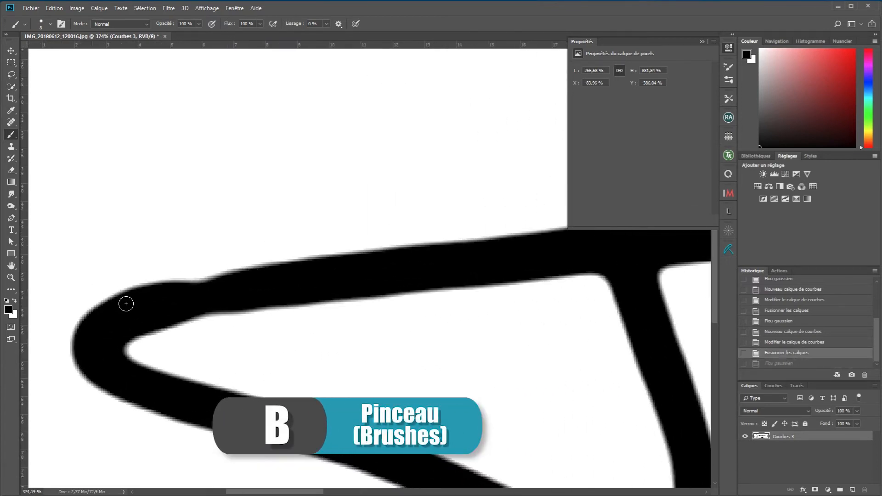
{"action": "mouse_move", "coordinate": [220, 281]}
{"action": "left_mouse_down"}
{"action": "mouse_move", "coordinate": [195, 285]}
{"action": "mouse_move", "coordinate": [242, 278]}
{"action": "left_mouse_up"}
{"action": "mouse_move", "coordinate": [210, 310]}
{"action": "left_mouse_down"}
{"action": "mouse_move", "coordinate": [240, 304]}
{"action": "mouse_move", "coordinate": [174, 289]}
{"action": "mouse_move", "coordinate": [181, 290]}
{"action": "left_mouse_up"}
{"action": "left_click", "coordinate": [171, 286]}
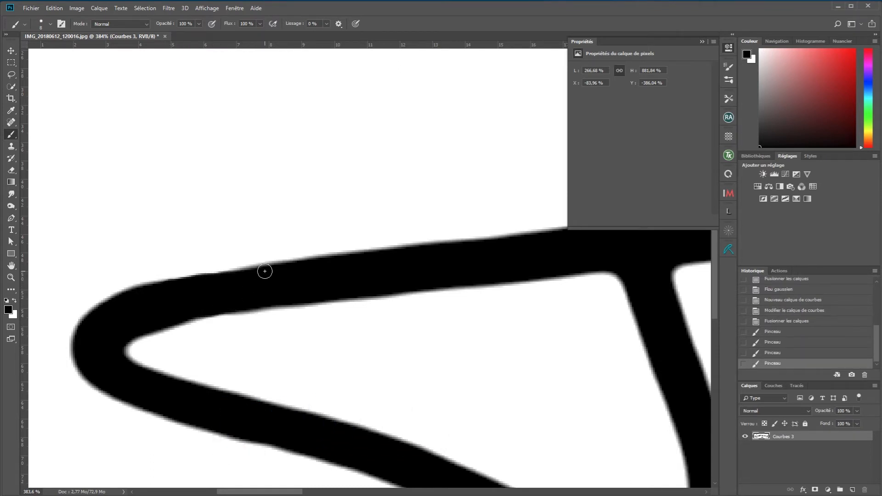
{"action": "left_click", "coordinate": [264, 272], "text": "shift"}
Even out the lower edge of the "o" in "shop" with black Brush strokes
{"action": "scroll", "coordinate": [360, 281], "scroll_direction": "down", "scroll_amount": 3}
{"action": "left_click_drag", "start_coordinate": [524, 296], "coordinate": [308, 293]}
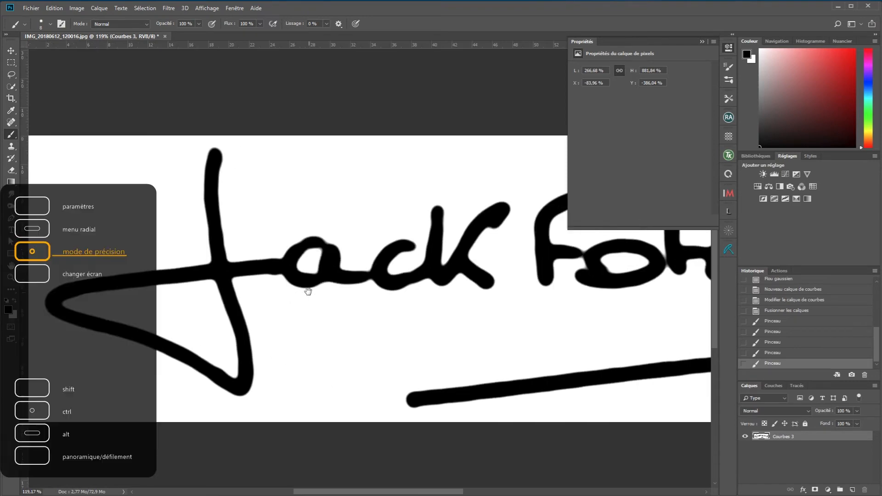
{"action": "scroll", "coordinate": [314, 249], "scroll_direction": "up", "scroll_amount": 6}
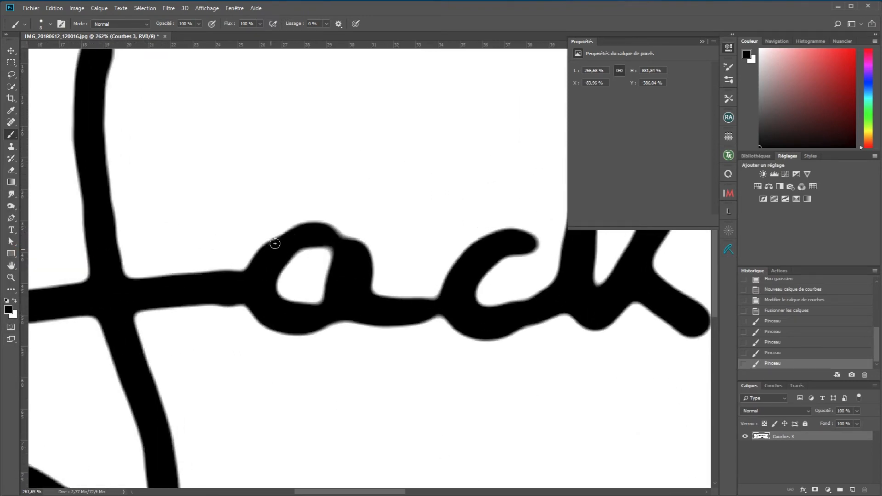
{"action": "left_click_drag", "start_coordinate": [593, 315], "coordinate": [167, 323]}
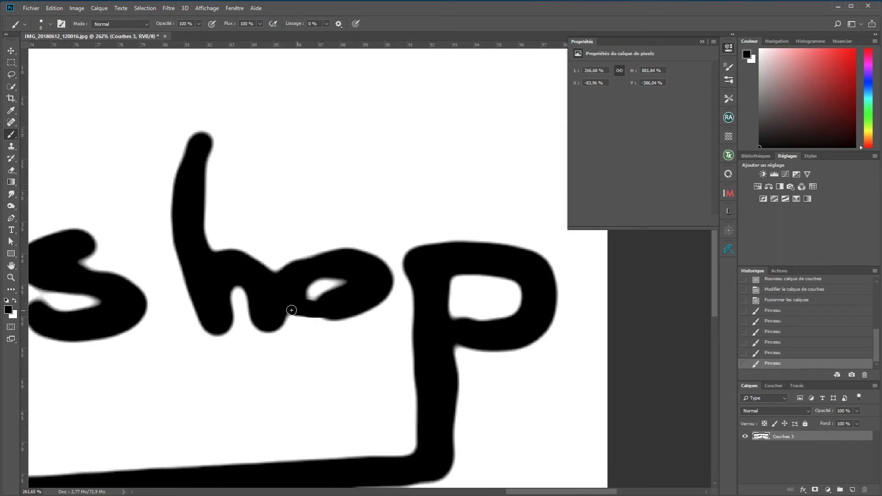
Swap the brush colour to white and clear the edge of the small opening inside the "o" of "shop"
{"action": "scroll", "coordinate": [335, 311], "scroll_direction": "down", "scroll_amount": 4}
{"action": "scroll", "coordinate": [339, 300], "scroll_direction": "up", "scroll_amount": 3}
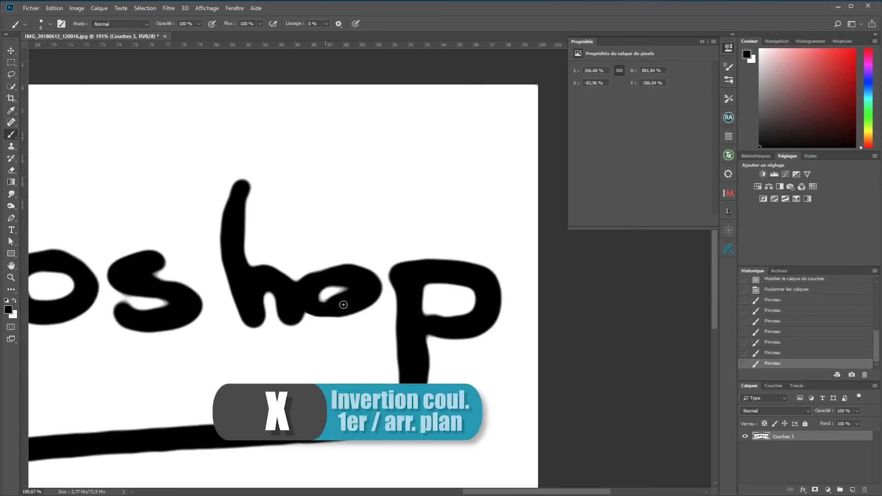
{"action": "scroll", "coordinate": [343, 305], "scroll_direction": "up", "scroll_amount": 3}
{"action": "key", "text": "x"}
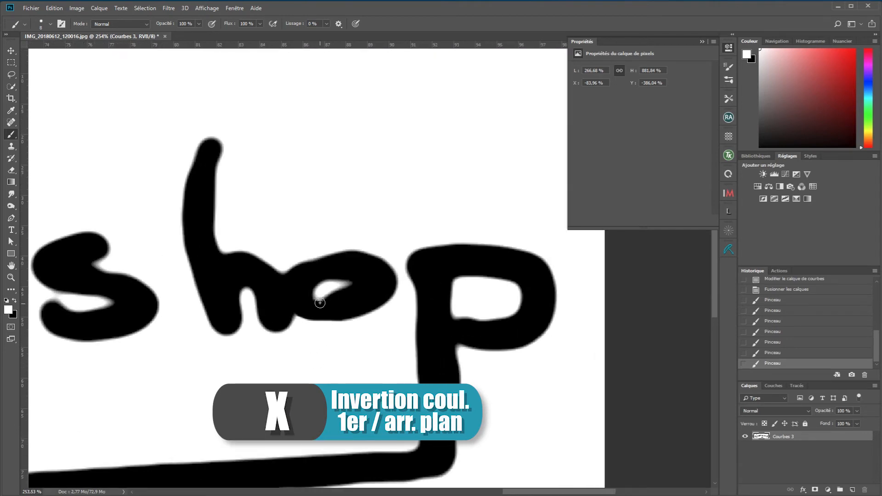
{"action": "mouse_move", "coordinate": [321, 291]}
{"action": "left_mouse_down"}
{"action": "mouse_move", "coordinate": [345, 289]}
{"action": "mouse_move", "coordinate": [321, 296]}
{"action": "mouse_move", "coordinate": [347, 290]}
{"action": "mouse_move", "coordinate": [327, 297]}
{"action": "left_mouse_up"}
Reduce the brush size to 3 pixels and clean the narrow lower opening of the "s" with a white stroke
{"action": "scroll", "coordinate": [194, 313], "scroll_direction": "down", "scroll_amount": 10}
{"action": "left_click_drag", "start_coordinate": [185, 310], "coordinate": [487, 290]}
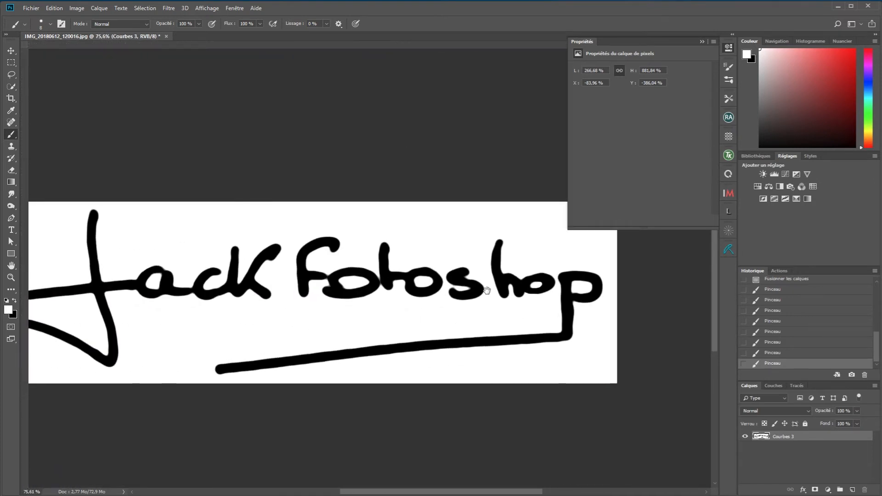
{"action": "scroll", "coordinate": [487, 290], "scroll_direction": "up", "scroll_amount": 8}
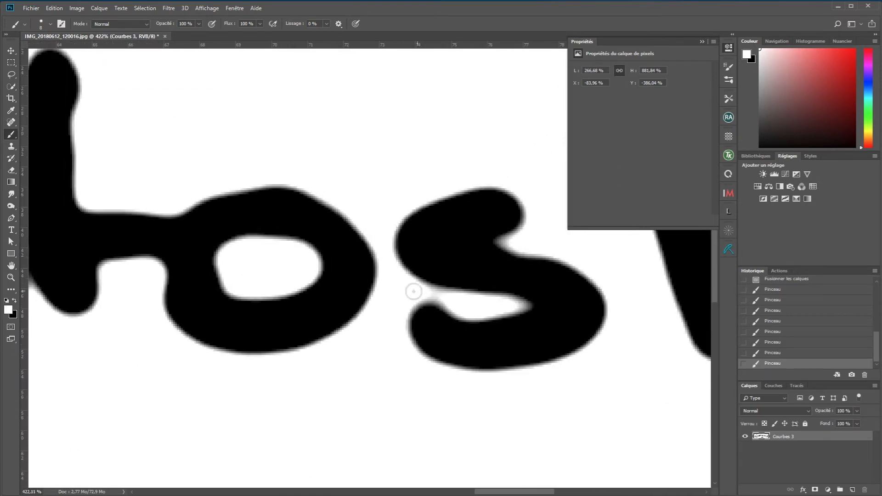
{"action": "right_click", "coordinate": [409, 296], "text": "alt"}
{"action": "left_click_drag", "start_coordinate": [442, 300], "coordinate": [449, 301]}
Open the Liquify filter on the retouched signature layer
{"action": "scroll", "coordinate": [449, 302], "scroll_direction": "down", "scroll_amount": 10}
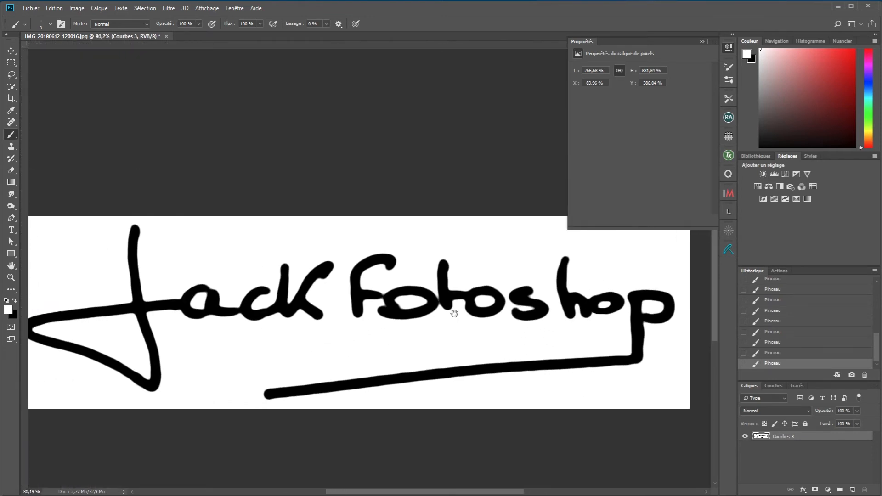
{"action": "key", "text": "ctrl+r"}
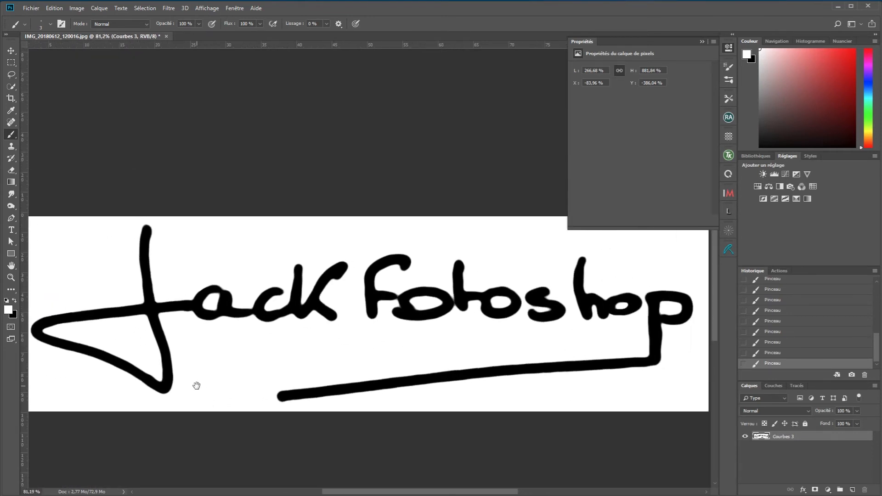
{"action": "scroll", "coordinate": [197, 384], "scroll_direction": "down", "scroll_amount": 1}
{"action": "left_click_drag", "start_coordinate": [278, 357], "coordinate": [309, 325]}
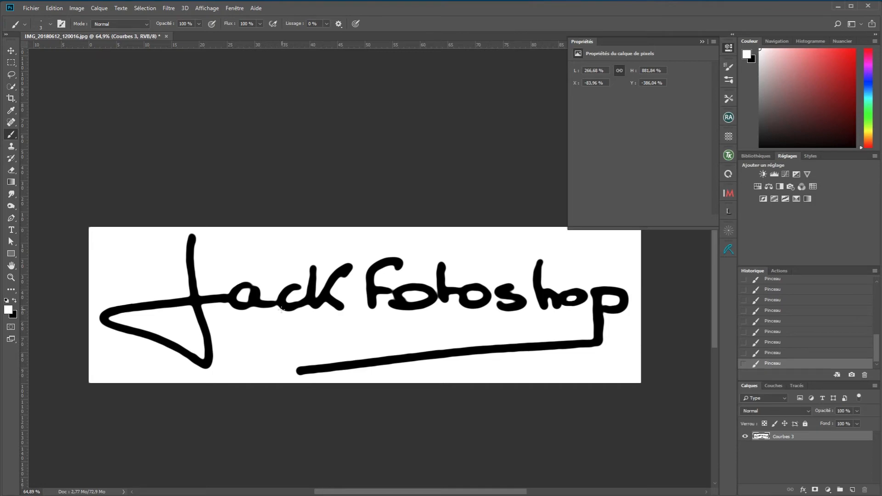
{"action": "left_click", "coordinate": [169, 8]}
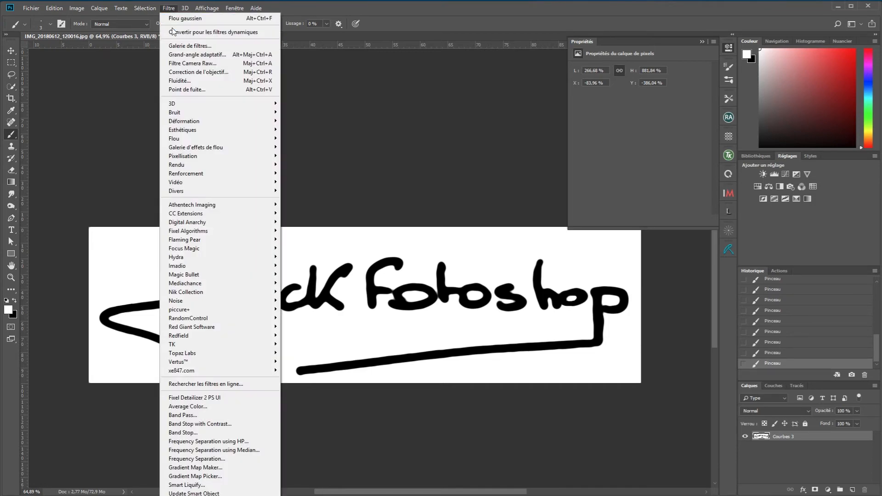
{"action": "left_click", "coordinate": [180, 80]}
{"action": "scroll", "coordinate": [270, 366], "scroll_direction": "up", "scroll_amount": 1}
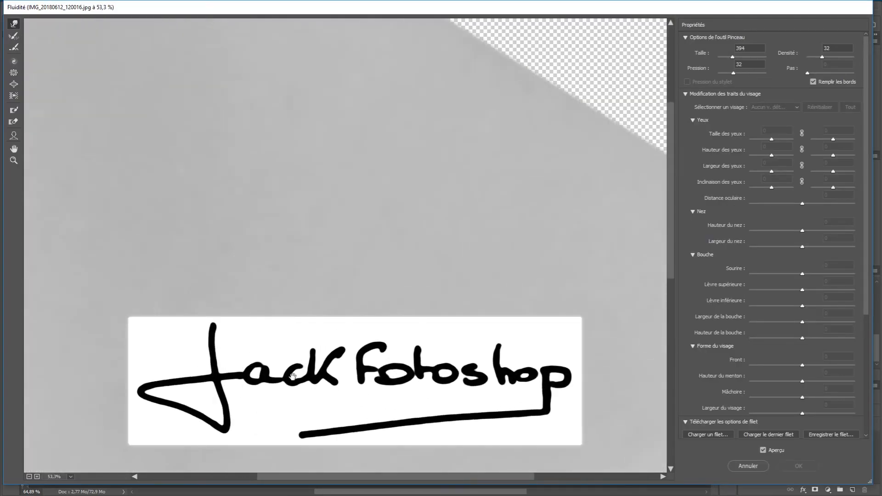
Use the Forward Warp tool at size 177 to bend the upper end of the "J" stem to the right
{"action": "left_click_drag", "start_coordinate": [293, 376], "coordinate": [325, 274]}
{"action": "scroll", "coordinate": [341, 338], "scroll_direction": "up", "scroll_amount": 7}
{"action": "mouse_move", "coordinate": [340, 334]}
{"action": "left_mouse_down"}
{"action": "mouse_move", "coordinate": [513, 303]}
{"action": "mouse_move", "coordinate": [551, 281]}
{"action": "left_mouse_up"}
{"action": "left_click_drag", "start_coordinate": [314, 333], "coordinate": [461, 295]}
{"action": "left_click_drag", "start_coordinate": [383, 330], "coordinate": [241, 363]}
{"action": "left_click_drag", "start_coordinate": [294, 328], "coordinate": [360, 328]}
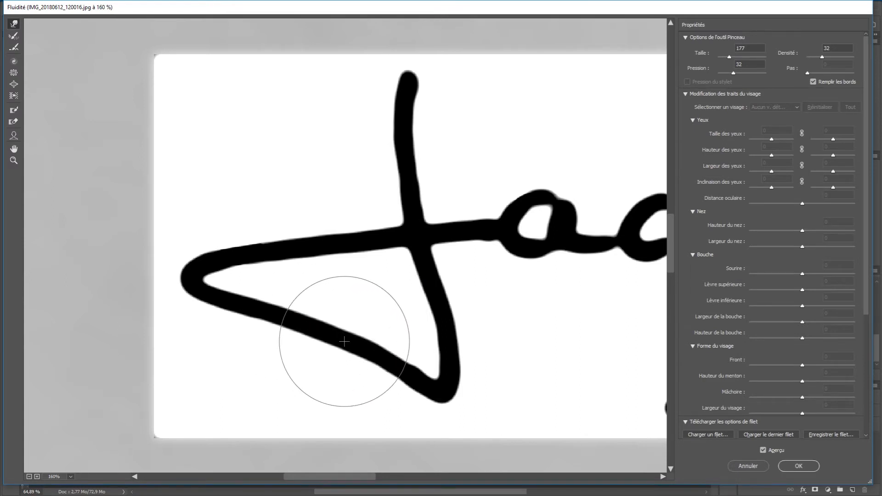
{"action": "mouse_move", "coordinate": [394, 141]}
{"action": "left_mouse_down"}
{"action": "mouse_move", "coordinate": [412, 80]}
{"action": "mouse_move", "coordinate": [439, 70]}
{"action": "mouse_move", "coordinate": [413, 72]}
{"action": "mouse_move", "coordinate": [444, 72]}
{"action": "mouse_move", "coordinate": [405, 72]}
{"action": "mouse_move", "coordinate": [441, 76]}
{"action": "left_mouse_up"}
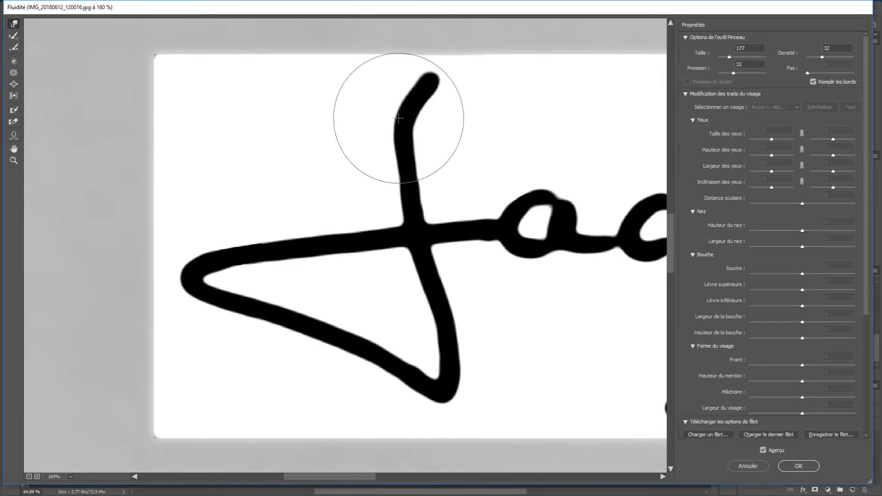
Mask the lettering and the lower tip of the "J" with the Freeze Mask tool at size 234, leaving the underline unprotected
{"action": "left_click_drag", "start_coordinate": [390, 263], "coordinate": [99, 269]}
{"action": "left_click_drag", "start_coordinate": [512, 251], "coordinate": [214, 260]}
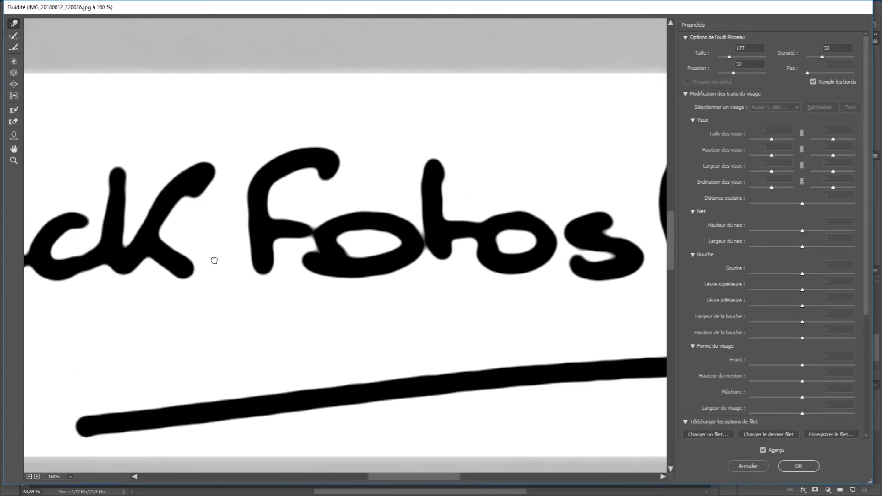
{"action": "left_click_drag", "start_coordinate": [370, 264], "coordinate": [246, 207]}
{"action": "mouse_move", "coordinate": [376, 283]}
{"action": "left_mouse_down"}
{"action": "mouse_move", "coordinate": [254, 235]}
{"action": "mouse_move", "coordinate": [305, 220]}
{"action": "mouse_move", "coordinate": [330, 240]}
{"action": "left_mouse_up"}
{"action": "scroll", "coordinate": [330, 240], "scroll_direction": "down", "scroll_amount": 3}
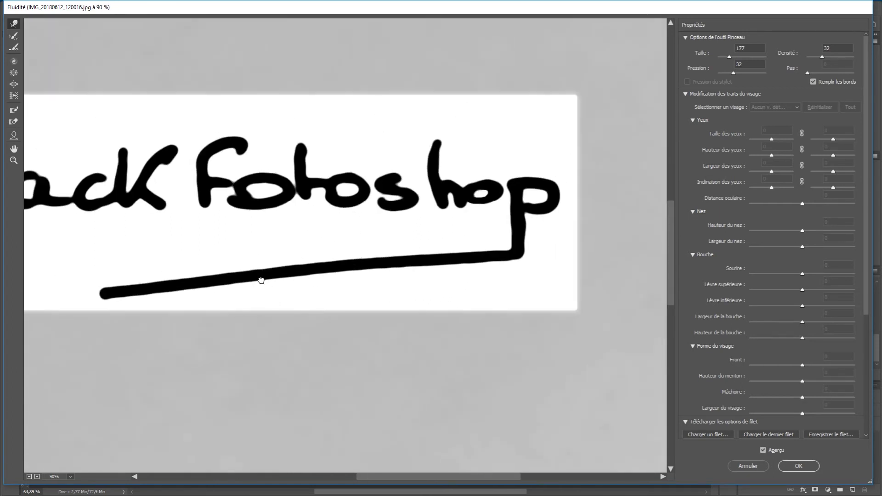
{"action": "left_click_drag", "start_coordinate": [260, 280], "coordinate": [402, 278]}
{"action": "left_click_drag", "start_coordinate": [237, 292], "coordinate": [333, 289]}
{"action": "left_click", "coordinate": [14, 110]}
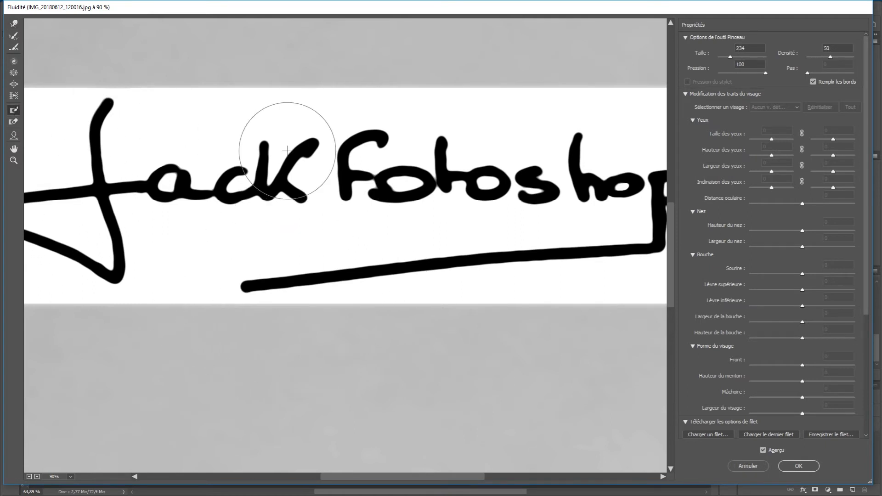
{"action": "mouse_move", "coordinate": [286, 147]}
{"action": "left_mouse_down"}
{"action": "mouse_move", "coordinate": [464, 162]}
{"action": "mouse_move", "coordinate": [231, 188]}
{"action": "mouse_move", "coordinate": [551, 154]}
{"action": "mouse_move", "coordinate": [489, 167]}
{"action": "mouse_move", "coordinate": [632, 161]}
{"action": "mouse_move", "coordinate": [76, 190]}
{"action": "mouse_move", "coordinate": [157, 215]}
{"action": "mouse_move", "coordinate": [117, 265]}
{"action": "mouse_move", "coordinate": [76, 241]}
{"action": "mouse_move", "coordinate": [76, 267]}
{"action": "left_mouse_up"}
Push the free left end of the underline upward with the Forward Warp tool at size 745, and apply the Liquify filter
{"action": "left_click", "coordinate": [14, 24]}
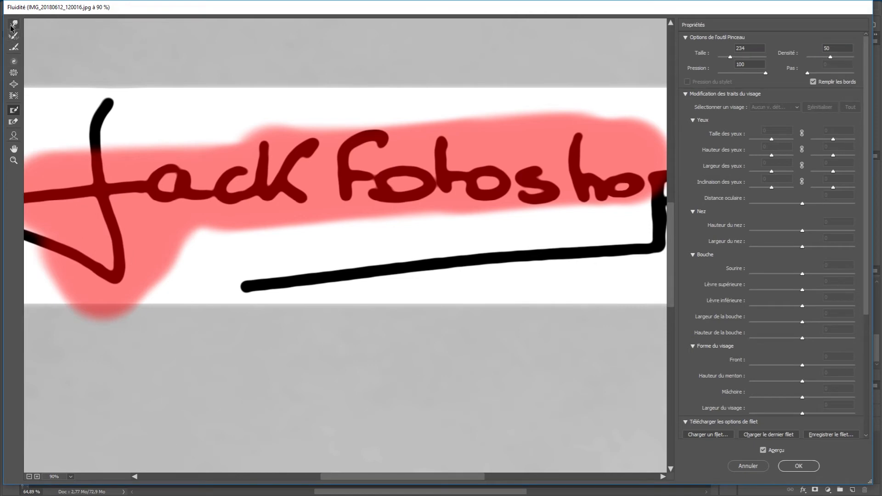
{"action": "left_click_drag", "start_coordinate": [222, 252], "coordinate": [305, 263]}
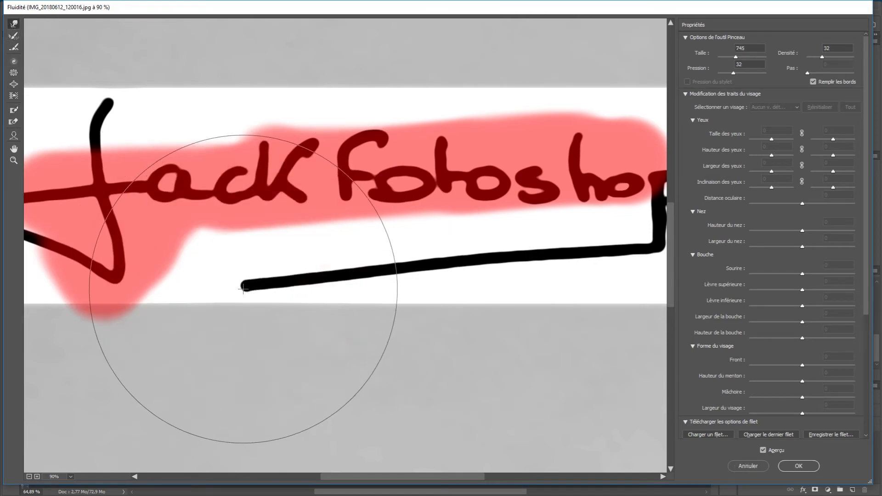
{"action": "mouse_move", "coordinate": [244, 289]}
{"action": "left_mouse_down"}
{"action": "mouse_move", "coordinate": [238, 256]}
{"action": "mouse_move", "coordinate": [247, 269]}
{"action": "mouse_move", "coordinate": [233, 257]}
{"action": "mouse_move", "coordinate": [227, 267]}
{"action": "mouse_move", "coordinate": [221, 245]}
{"action": "left_mouse_up"}
{"action": "mouse_move", "coordinate": [333, 262]}
{"action": "left_mouse_down"}
{"action": "mouse_move", "coordinate": [427, 256]}
{"action": "mouse_move", "coordinate": [367, 262]}
{"action": "left_mouse_up"}
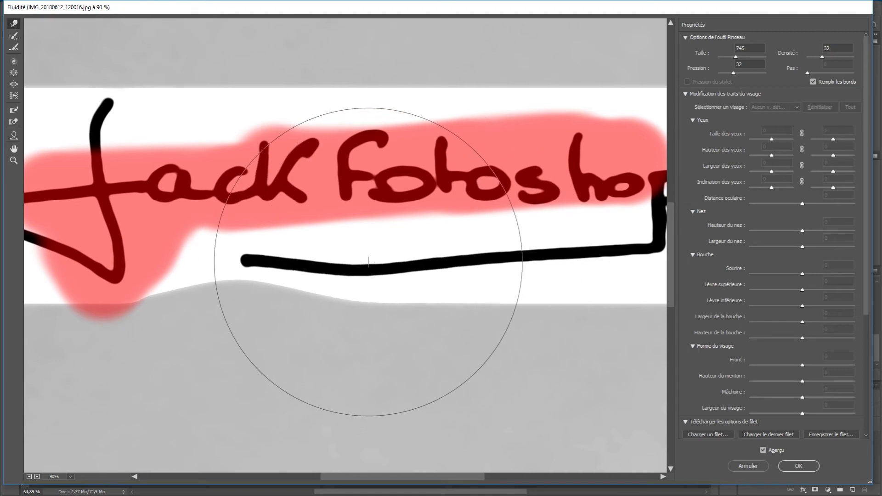
{"action": "left_click_drag", "start_coordinate": [236, 291], "coordinate": [215, 267]}
{"action": "key", "text": "ctrl+minus"}
{"action": "scroll", "coordinate": [252, 269], "scroll_direction": "down", "scroll_amount": 1}
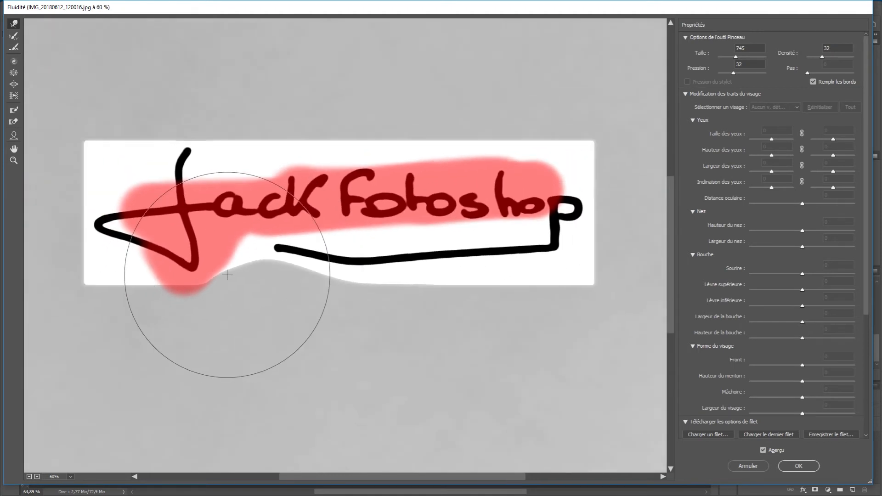
{"action": "left_click", "coordinate": [799, 466]}
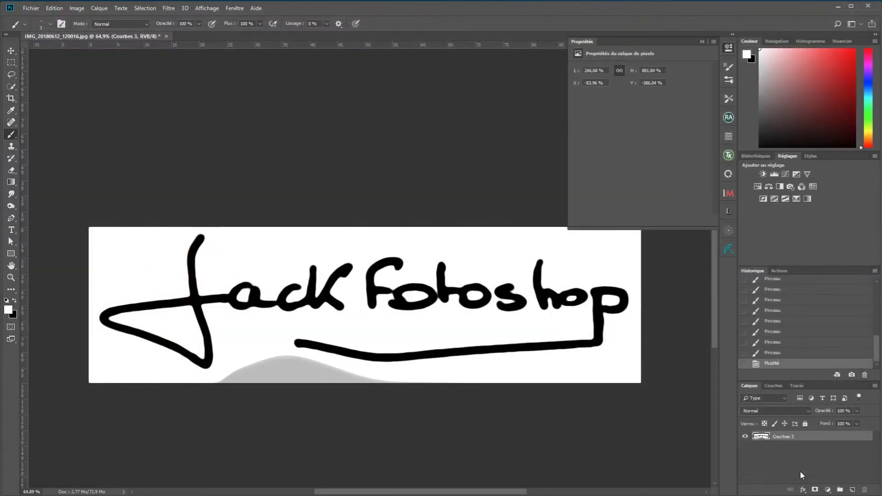
Paint over the grey bulge beneath the underline with a white 40 pixel brush
{"action": "scroll", "coordinate": [304, 383], "scroll_direction": "up", "scroll_amount": 4}
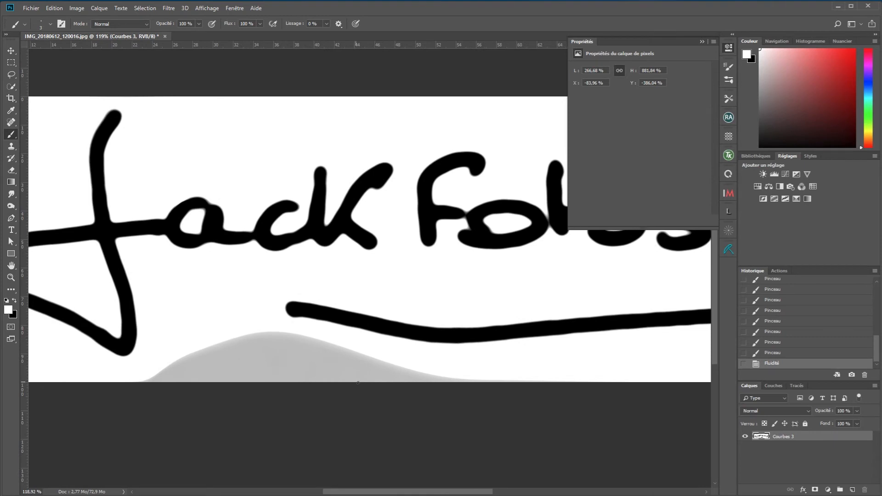
{"action": "left_click_drag", "start_coordinate": [430, 367], "coordinate": [439, 369]}
{"action": "mouse_move", "coordinate": [331, 380]}
{"action": "left_mouse_down"}
{"action": "mouse_move", "coordinate": [549, 372]}
{"action": "mouse_move", "coordinate": [366, 368]}
{"action": "mouse_move", "coordinate": [344, 354]}
{"action": "mouse_move", "coordinate": [244, 343]}
{"action": "mouse_move", "coordinate": [176, 366]}
{"action": "mouse_move", "coordinate": [350, 378]}
{"action": "mouse_move", "coordinate": [199, 363]}
{"action": "mouse_move", "coordinate": [468, 363]}
{"action": "left_mouse_up"}
{"action": "scroll", "coordinate": [461, 367], "scroll_direction": "down", "scroll_amount": 3}
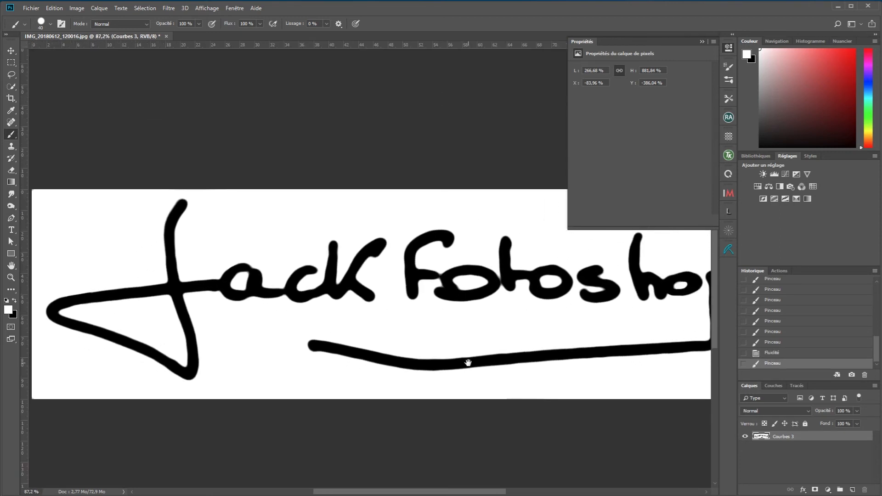
{"action": "scroll", "coordinate": [467, 361], "scroll_direction": "down", "scroll_amount": 1}
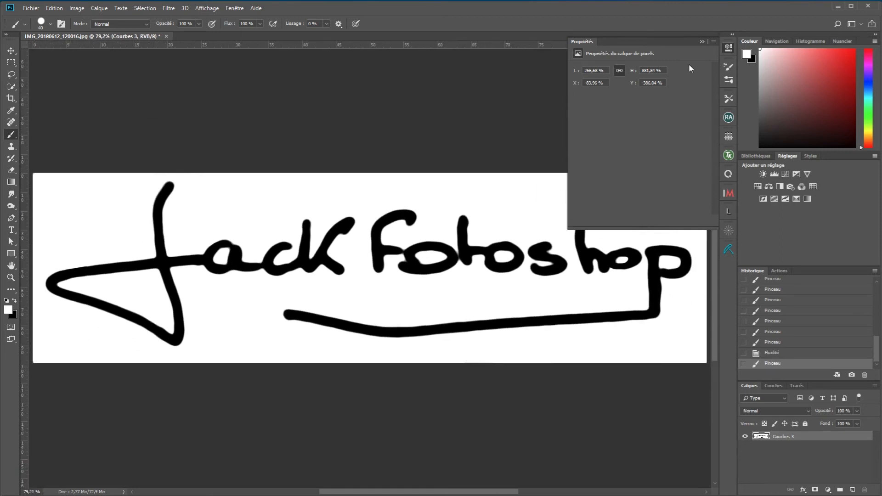
Apply a Gaussian Blur with a 3.5 pixel radius to the signature layer
{"action": "left_click", "coordinate": [702, 42]}
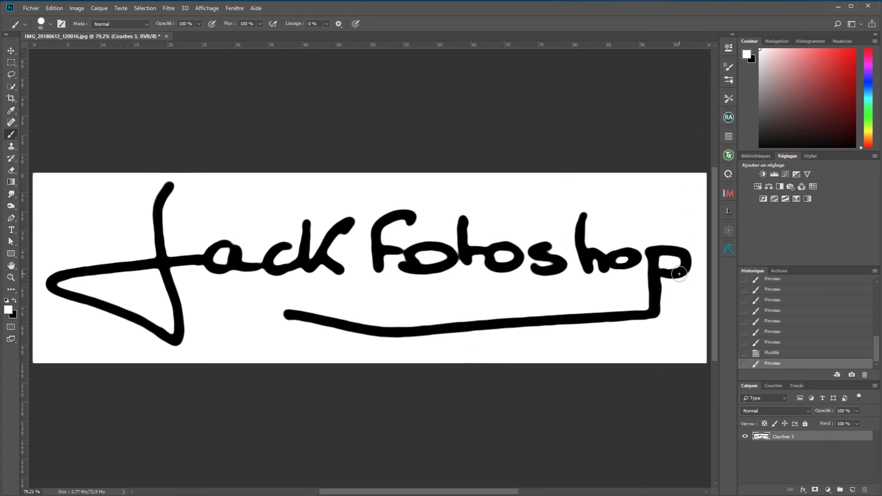
{"action": "left_click", "coordinate": [168, 8]}
{"action": "mouse_move", "coordinate": [187, 140]}
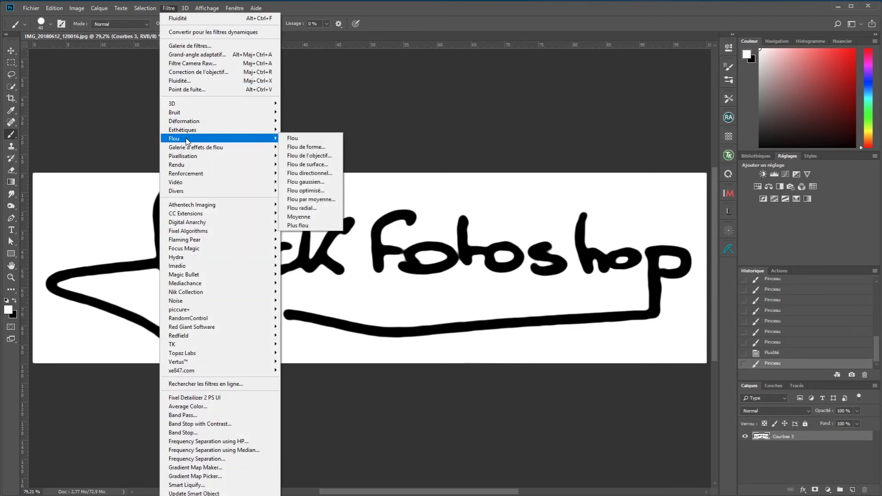
{"action": "left_click", "coordinate": [305, 180]}
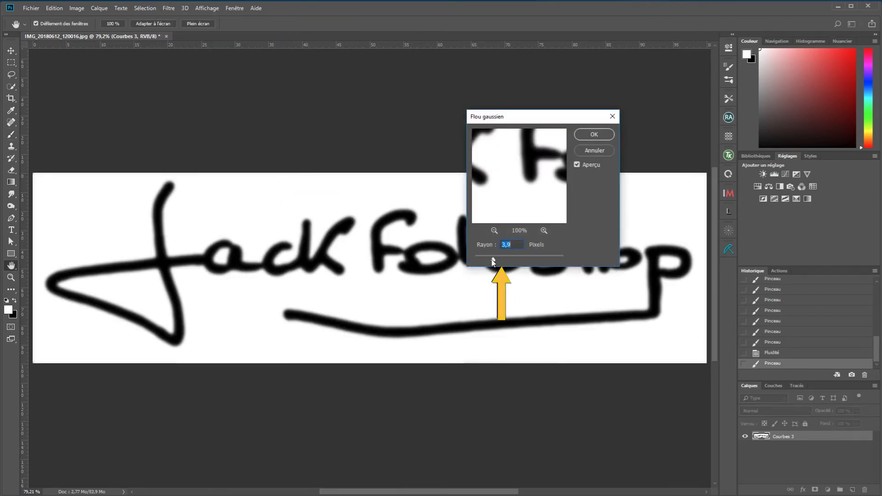
{"action": "left_click_drag", "start_coordinate": [493, 259], "coordinate": [490, 261]}
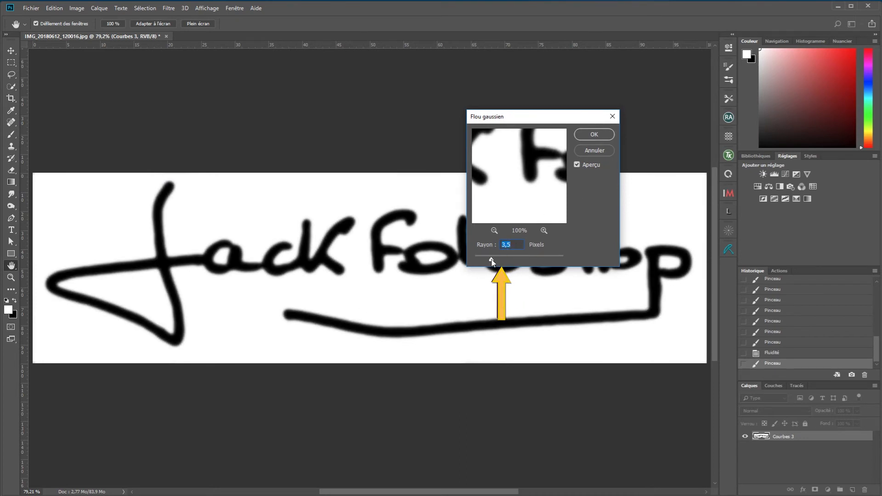
{"action": "left_click", "coordinate": [594, 134]}
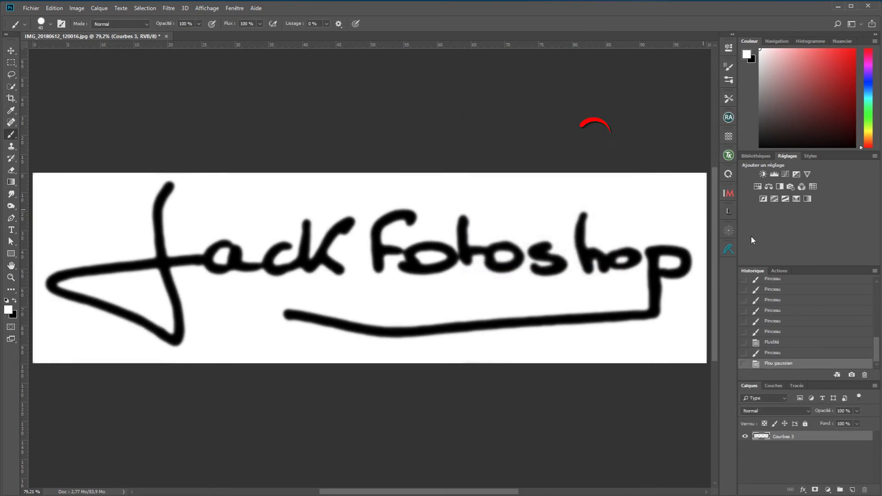
Add a Curves adjustment with its black point at input 106 and white point around 200, and merge it with the Courbes 3 layer
{"action": "left_click", "coordinate": [786, 174]}
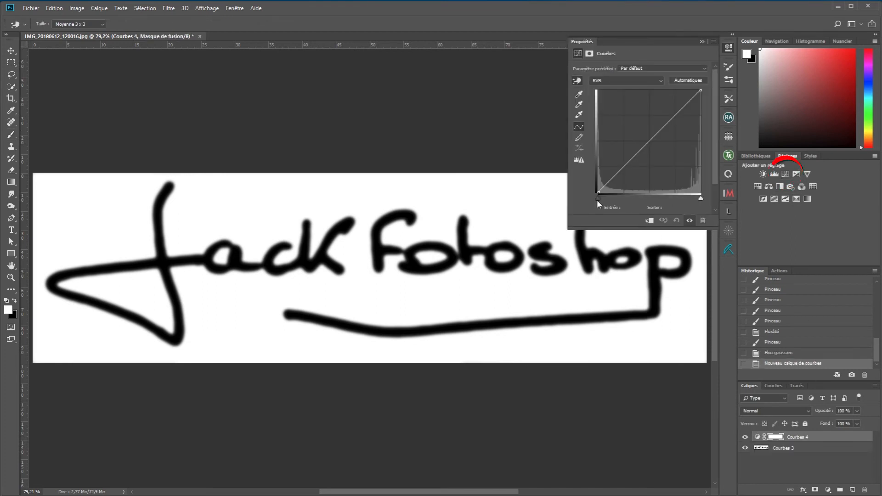
{"action": "left_click_drag", "start_coordinate": [599, 195], "coordinate": [624, 204]}
{"action": "left_click_drag", "start_coordinate": [700, 198], "coordinate": [680, 202]}
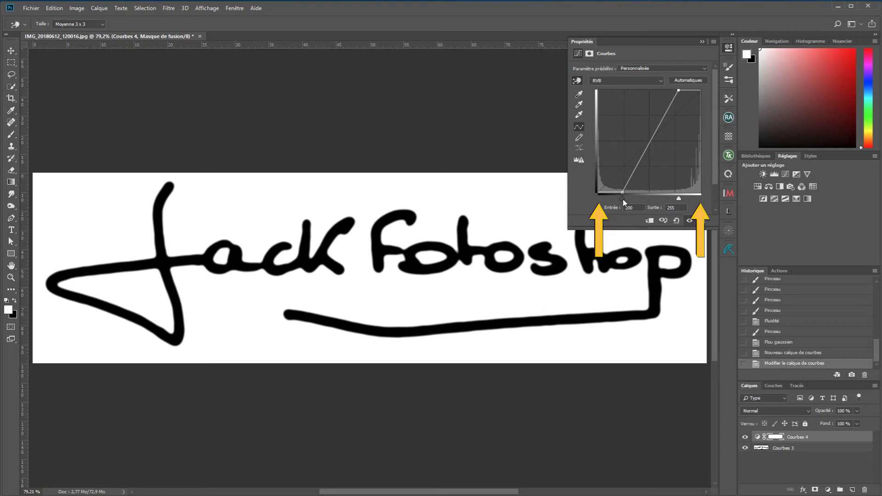
{"action": "left_click_drag", "start_coordinate": [623, 200], "coordinate": [640, 200]}
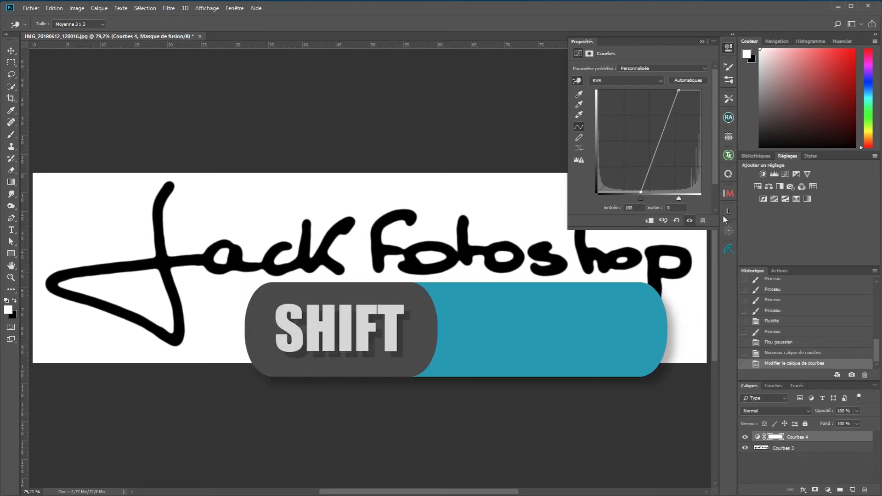
{"action": "left_click", "coordinate": [809, 448], "text": "shift"}
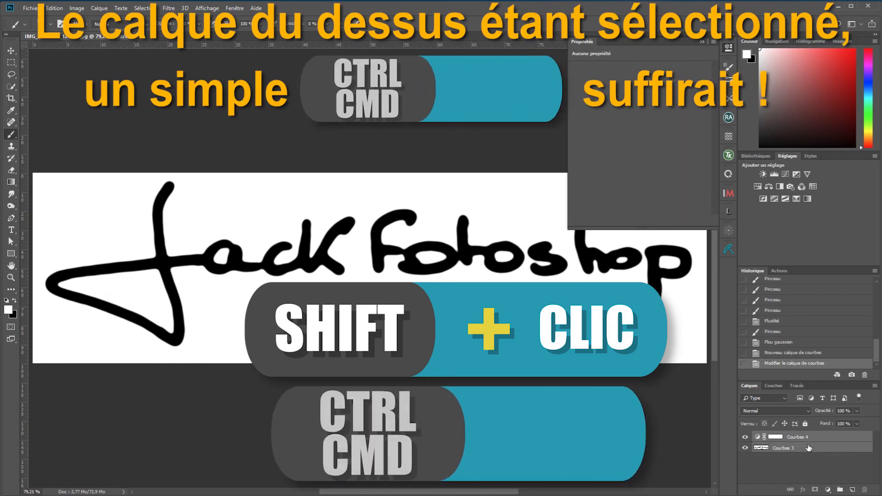
{"action": "key", "text": "ctrl+e"}
{"action": "left_click", "coordinate": [702, 42]}
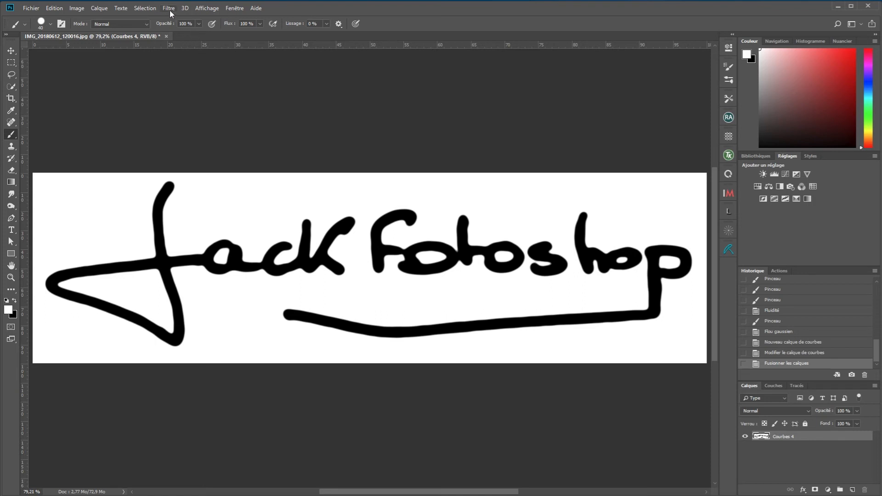
Select the signature's dark tones (Tons foncés) by colour range with the tolerance at 100%
{"action": "left_click", "coordinate": [145, 9]}
{"action": "left_click", "coordinate": [161, 94]}
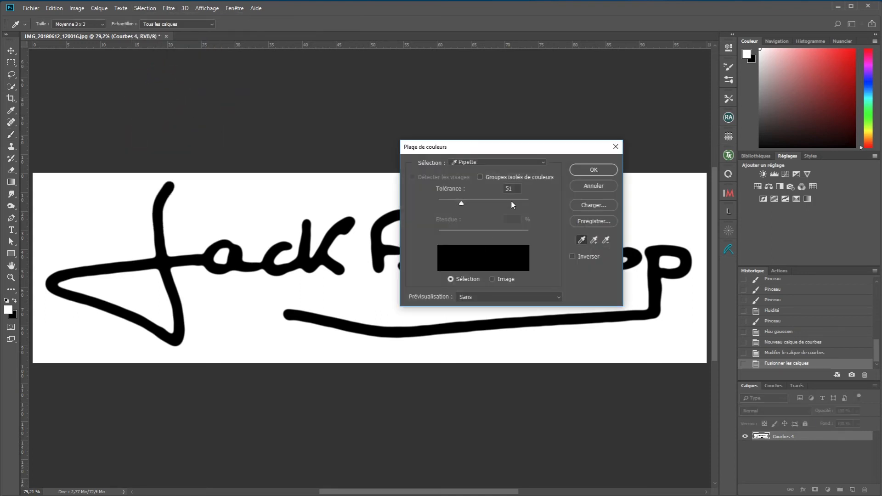
{"action": "left_click", "coordinate": [544, 162]}
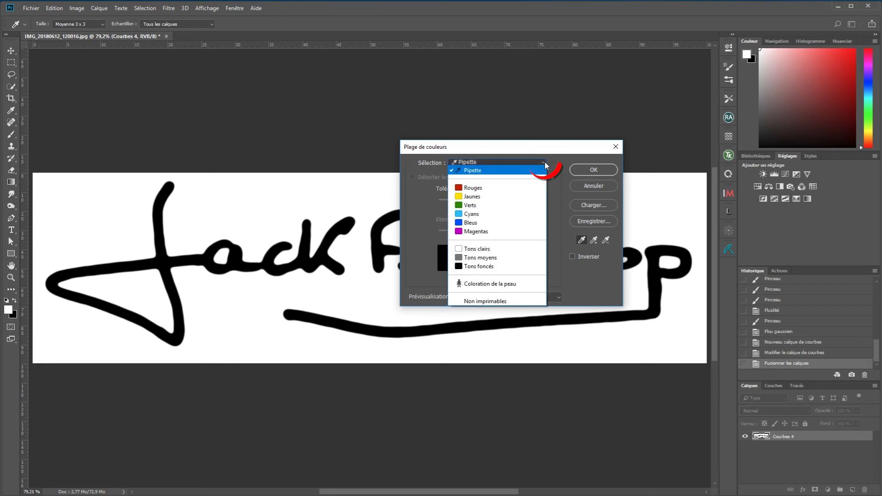
{"action": "left_click", "coordinate": [493, 267]}
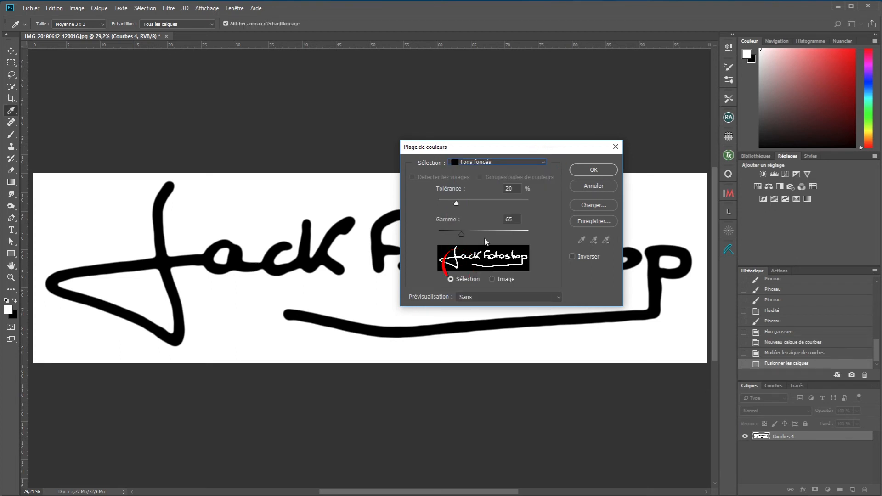
{"action": "left_click_drag", "start_coordinate": [457, 205], "coordinate": [573, 208]}
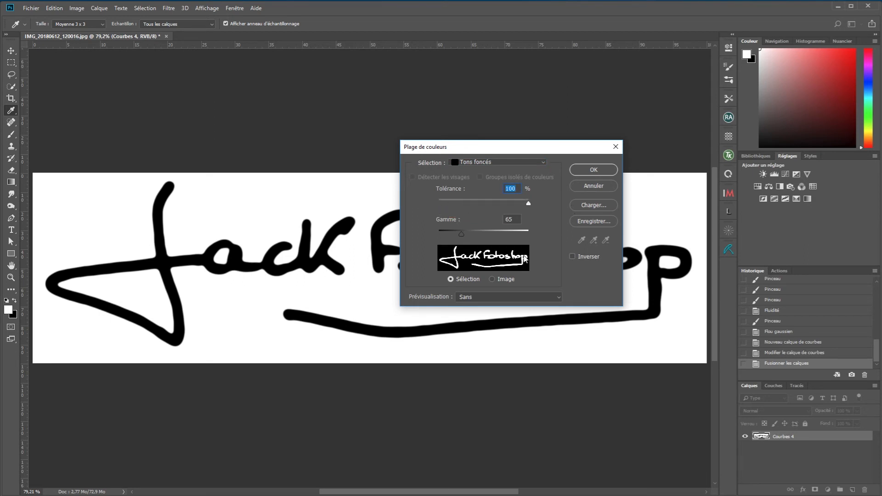
{"action": "left_click", "coordinate": [593, 170]}
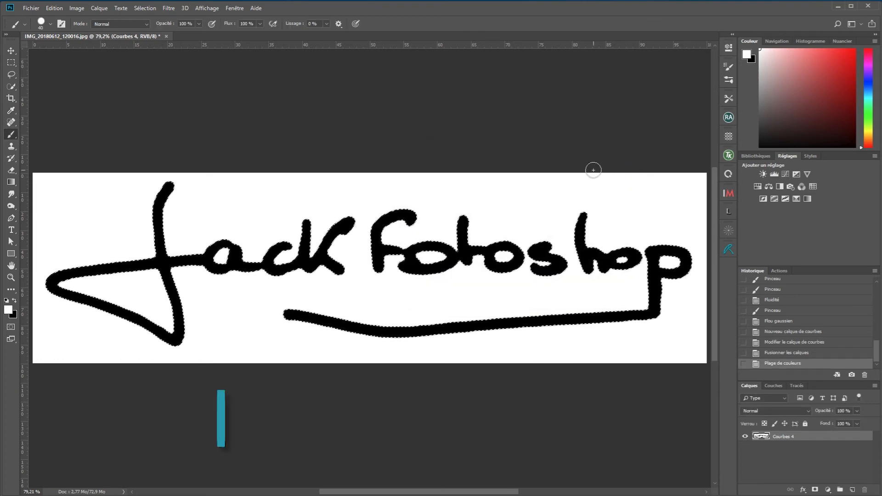
Copy the selected strokes to a new layer named Signature JFoto, with the Courbes 4 layer hidden
{"action": "key", "text": "ctrl+j"}
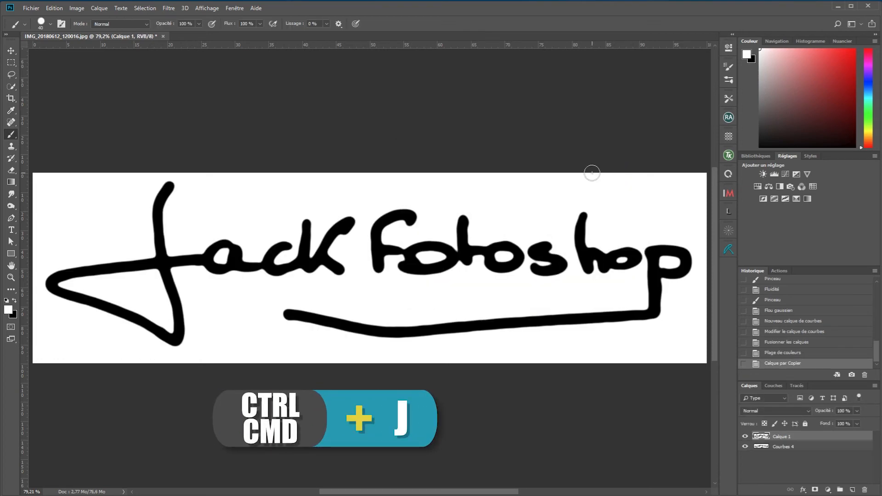
{"action": "left_click", "coordinate": [745, 446]}
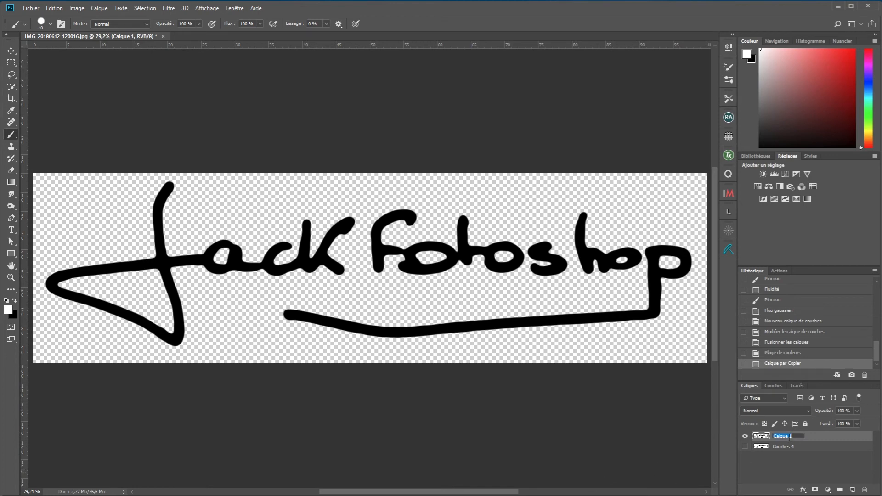
{"action": "key", "text": "BackSpace"}
{"action": "key", "text": "BackSpace"}
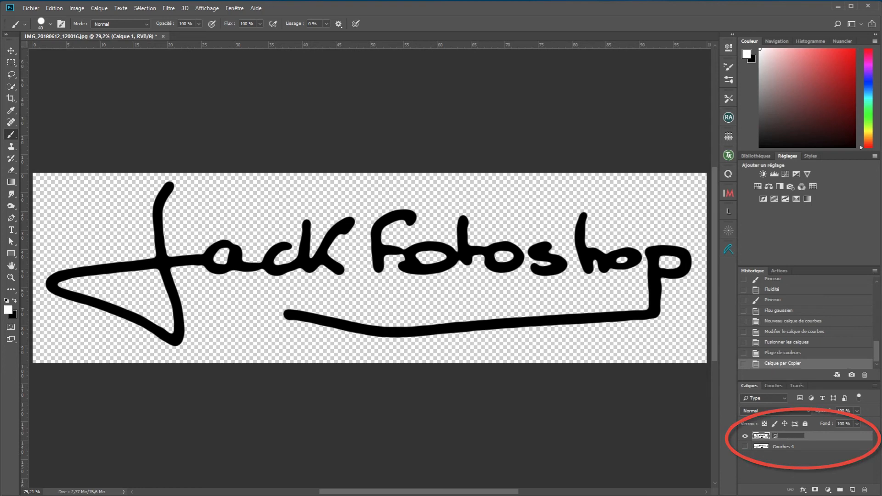
{"action": "type", "text": "Signature JF"}
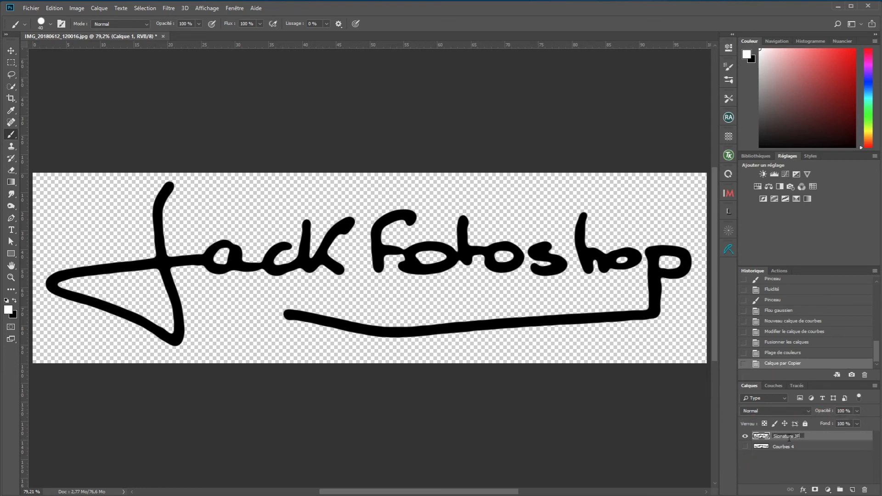
{"action": "type", "text": "oto"}
{"action": "key", "text": "Return"}
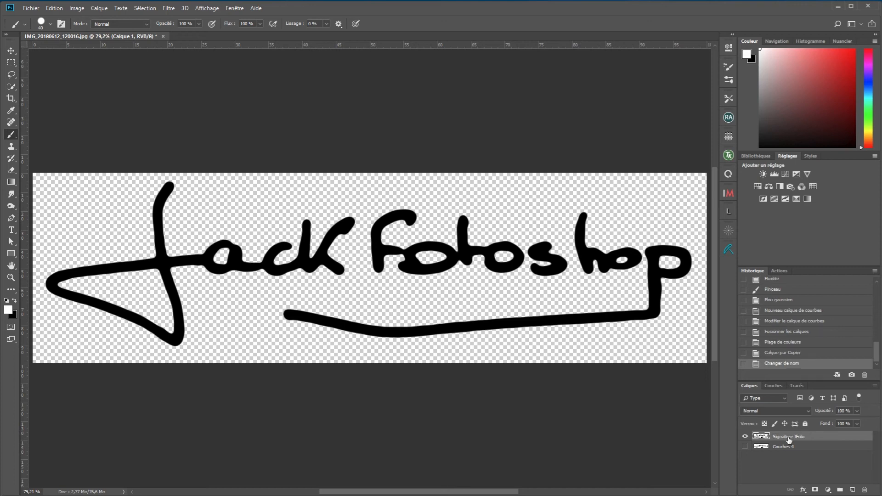
Add the Signature JFoto layer to the images of the Ma bibliothèque library
{"action": "left_click", "coordinate": [758, 156]}
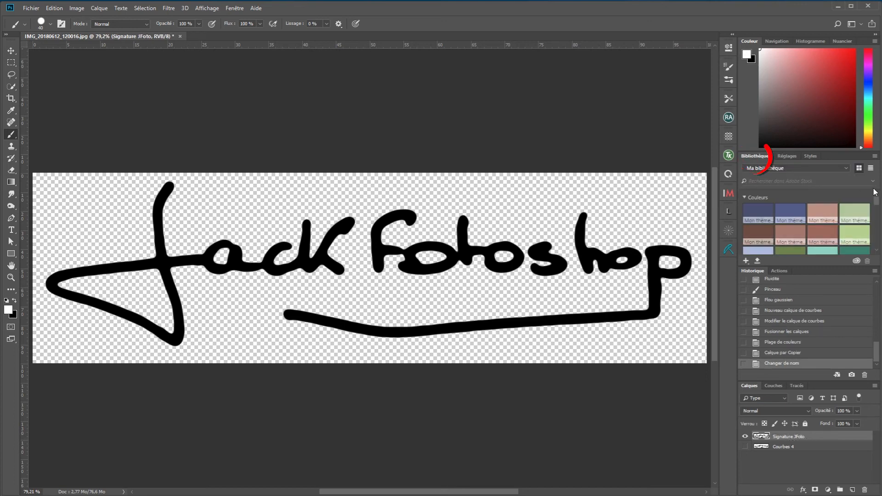
{"action": "left_click_drag", "start_coordinate": [877, 217], "coordinate": [877, 227]}
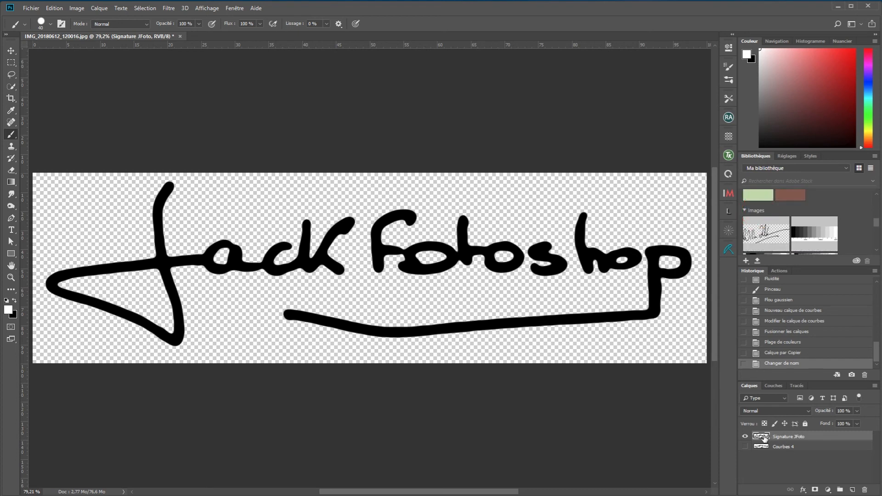
{"action": "left_click_drag", "start_coordinate": [764, 439], "coordinate": [771, 228]}
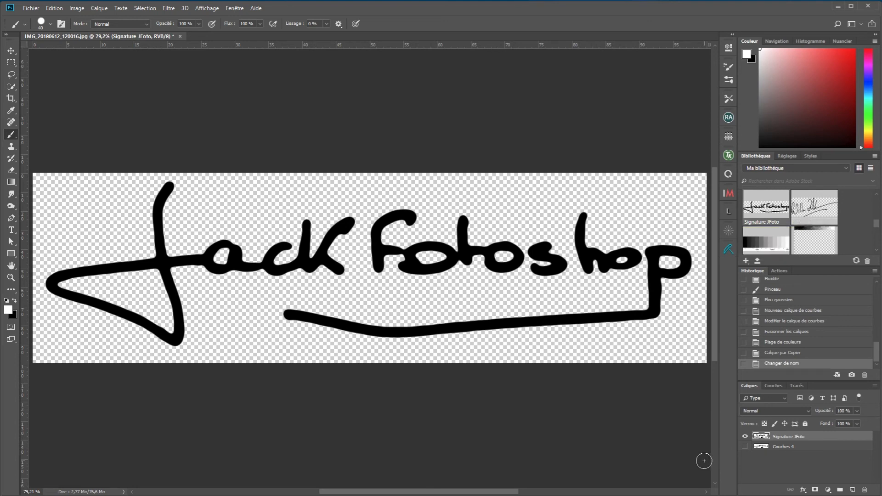
With only the Courbes 4 layer shown, define the signature as a brush preset named SIgnature JFoto
{"action": "left_click", "coordinate": [745, 437]}
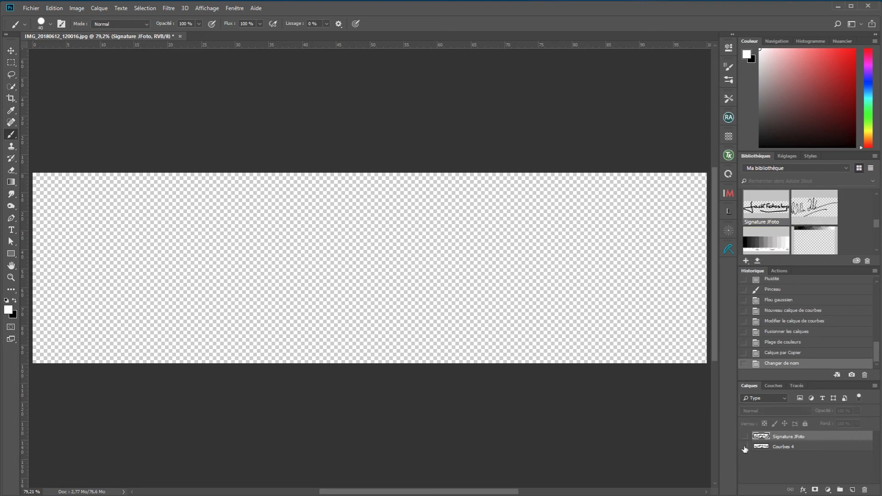
{"action": "left_click", "coordinate": [744, 447]}
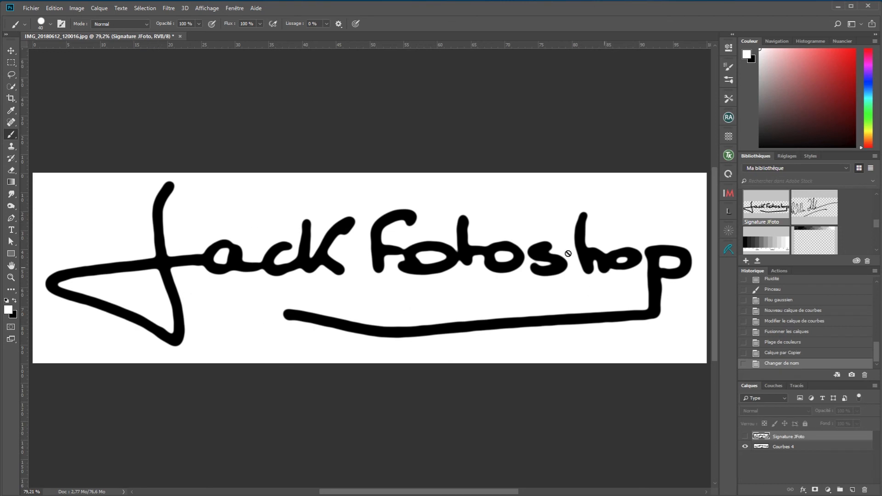
{"action": "left_click", "coordinate": [81, 493]}
{"action": "left_click", "coordinate": [54, 8]}
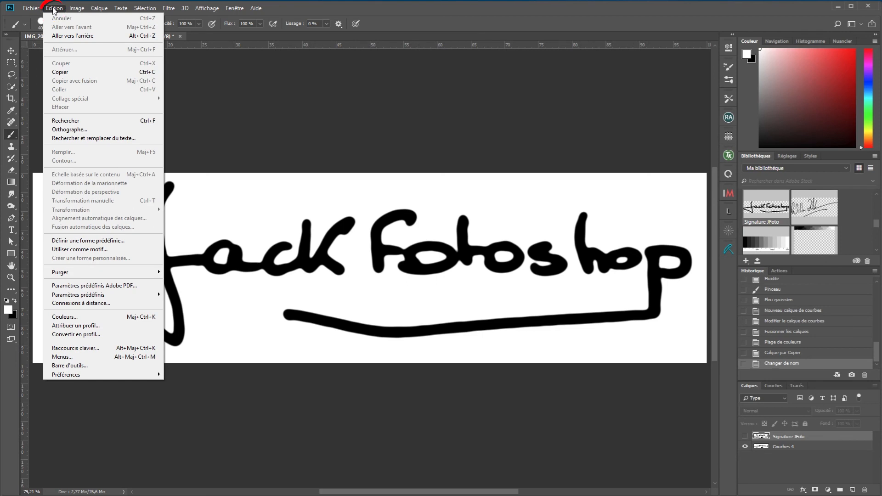
{"action": "left_click", "coordinate": [76, 241]}
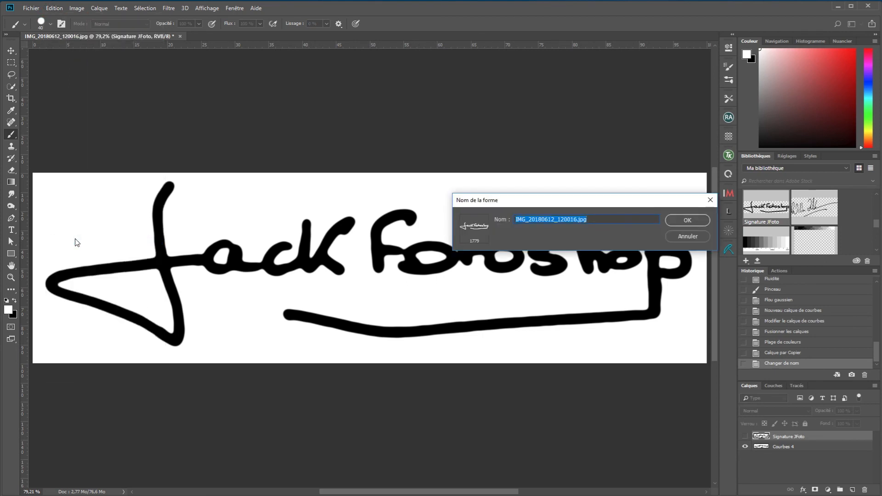
{"action": "type", "text": "SIgn"}
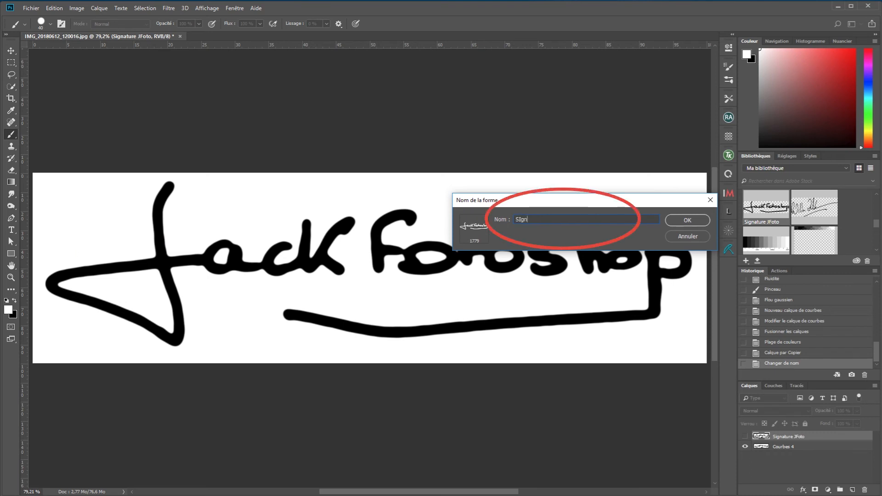
{"action": "type", "text": "JFoto"}
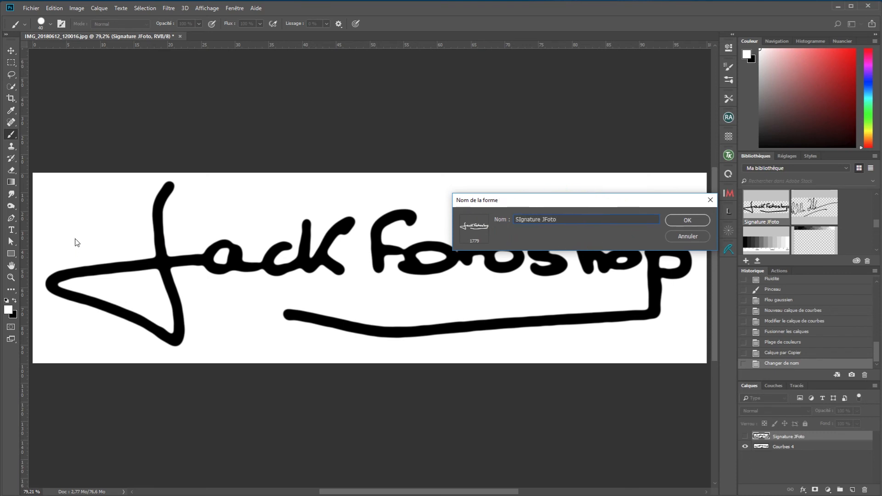
{"action": "left_click", "coordinate": [679, 219]}
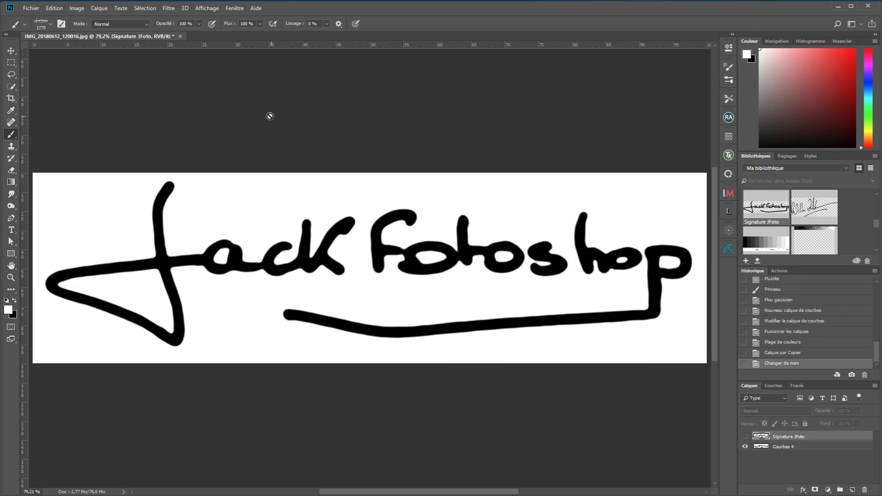
Choose the SIgnature JFoto brush from the saved brush presets
{"action": "left_click", "coordinate": [50, 25]}
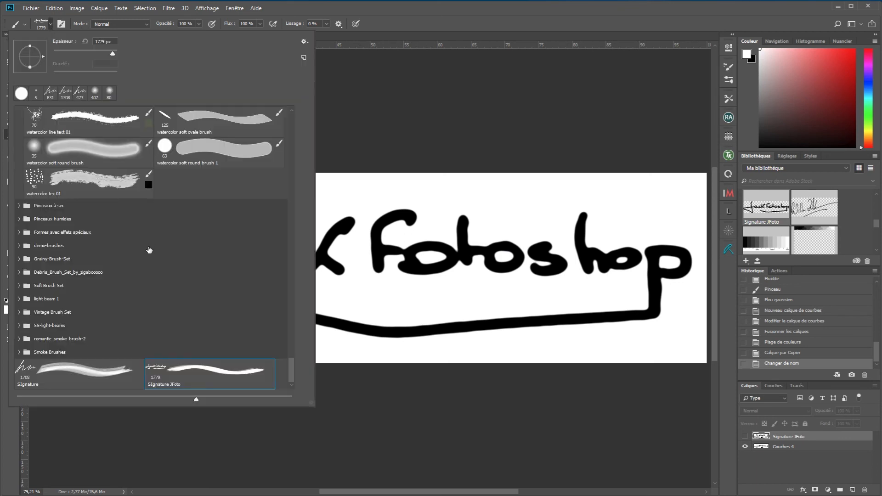
{"action": "left_click", "coordinate": [91, 378]}
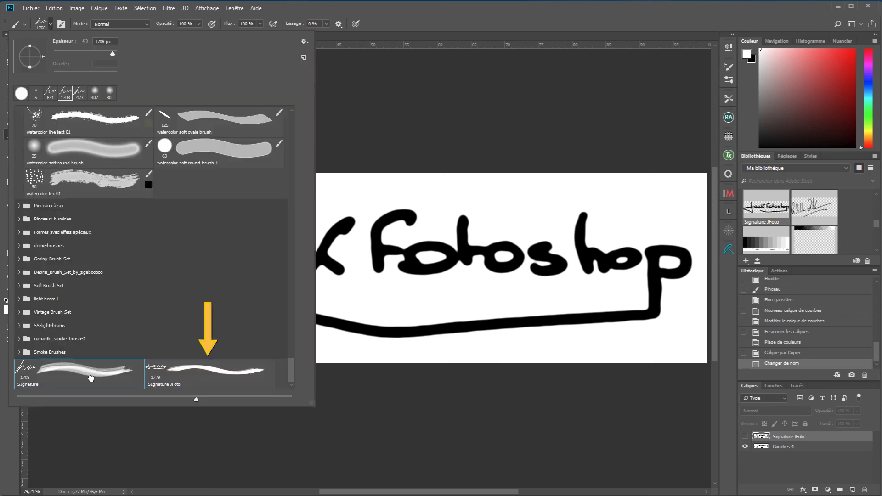
{"action": "left_click", "coordinate": [179, 381]}
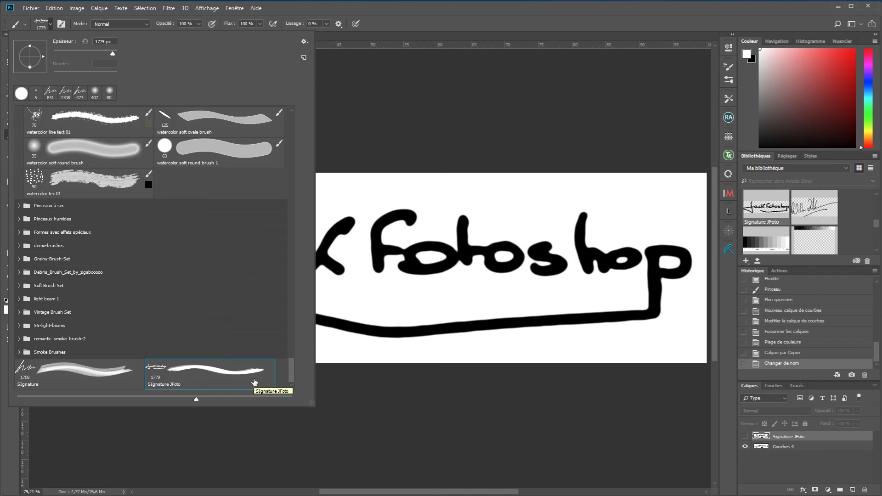
{"action": "left_click", "coordinate": [438, 27]}
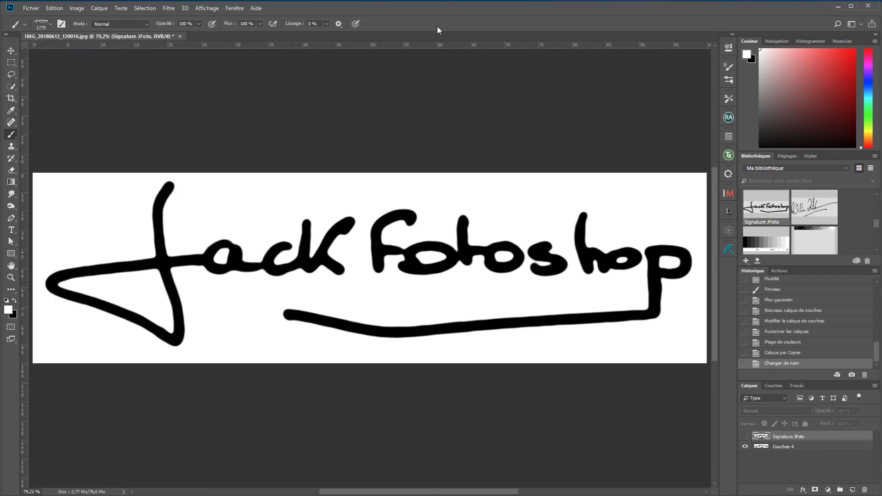
Open the recent file attractive-brunette-caucasian-355018.jpg and add an empty layer above its background
{"action": "left_click", "coordinate": [41, 7]}
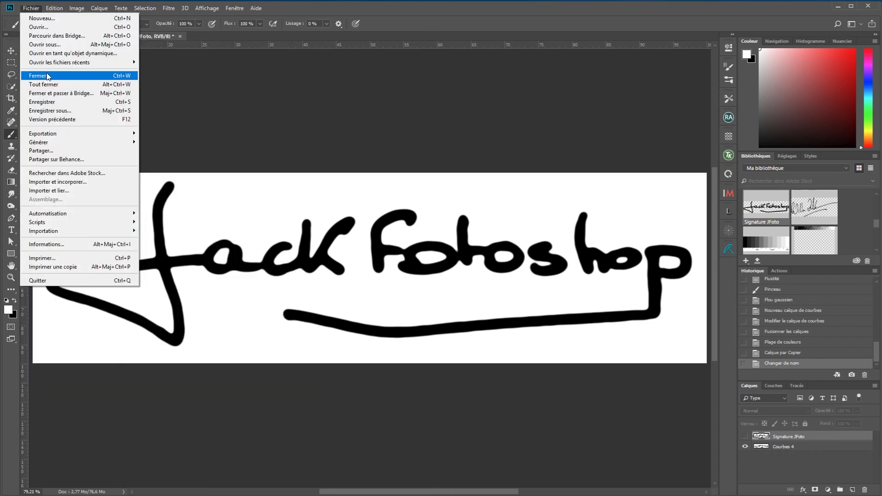
{"action": "mouse_move", "coordinate": [76, 66]}
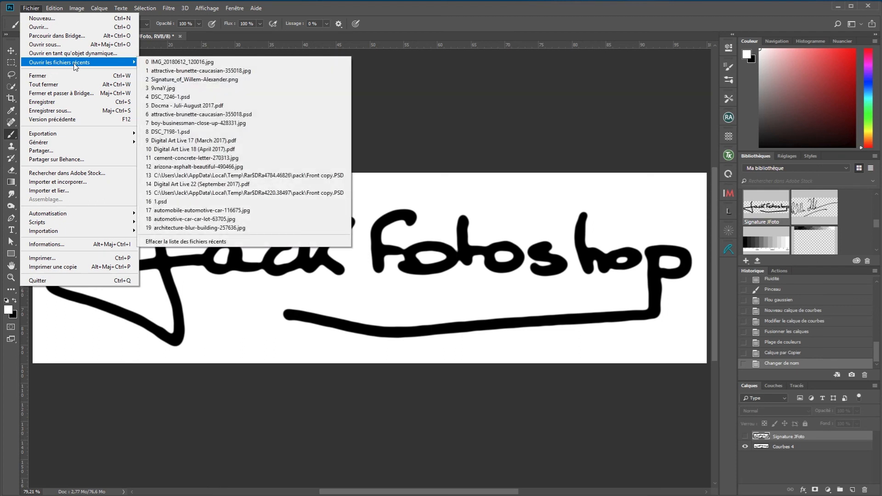
{"action": "left_click", "coordinate": [165, 71]}
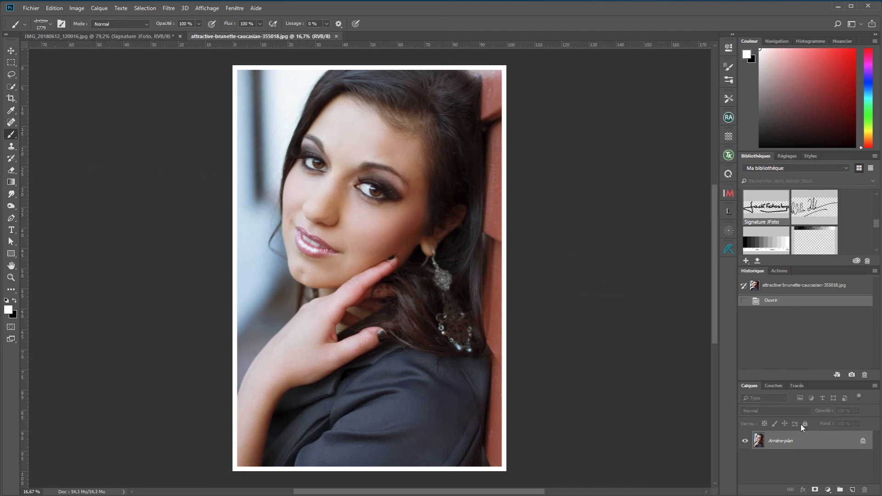
{"action": "left_click", "coordinate": [852, 489]}
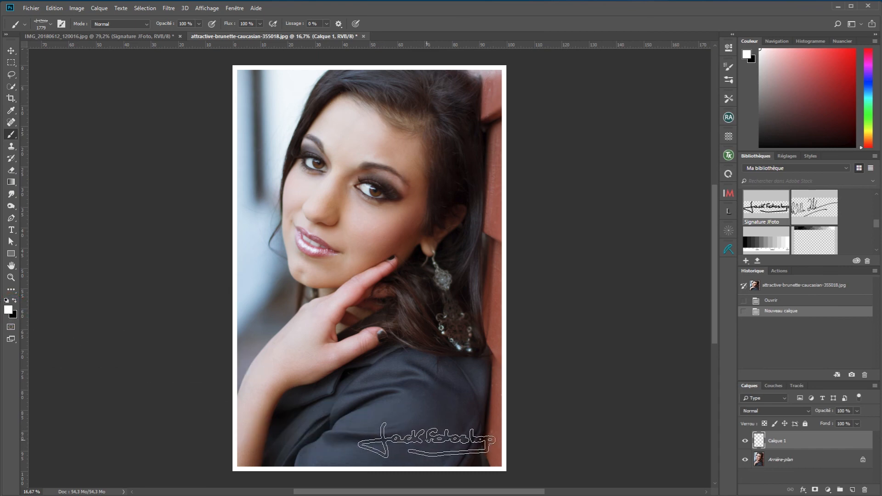
Undo a trial white signature stamp, and stamp it in the lower-right corner of the photo in a sampled skin tone at 975 px
{"action": "left_click", "coordinate": [427, 440]}
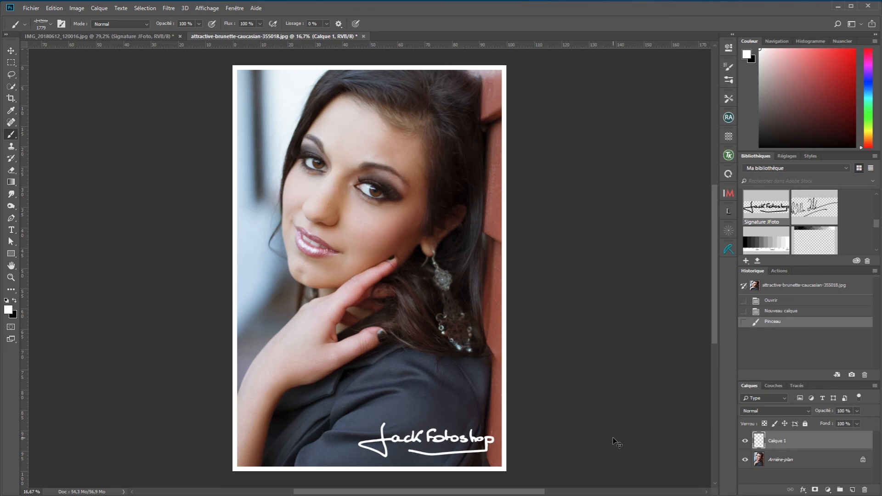
{"action": "key", "text": "ctrl+z"}
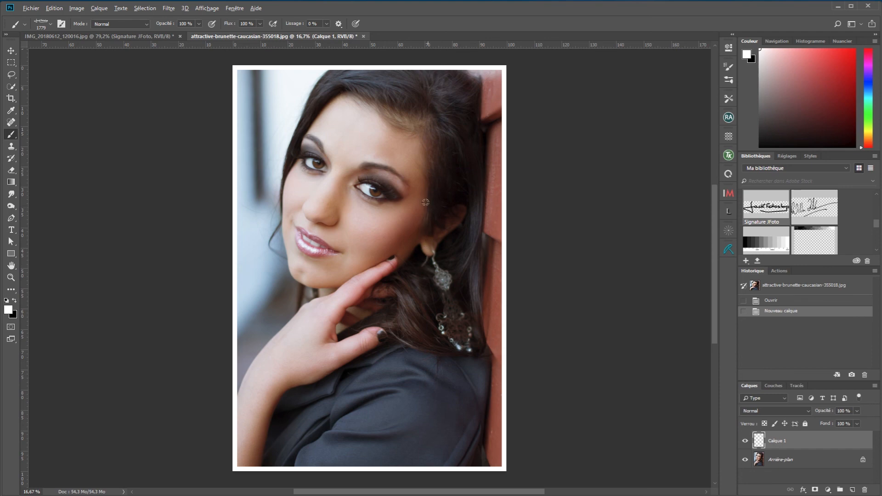
{"action": "left_click", "coordinate": [408, 157], "text": "alt"}
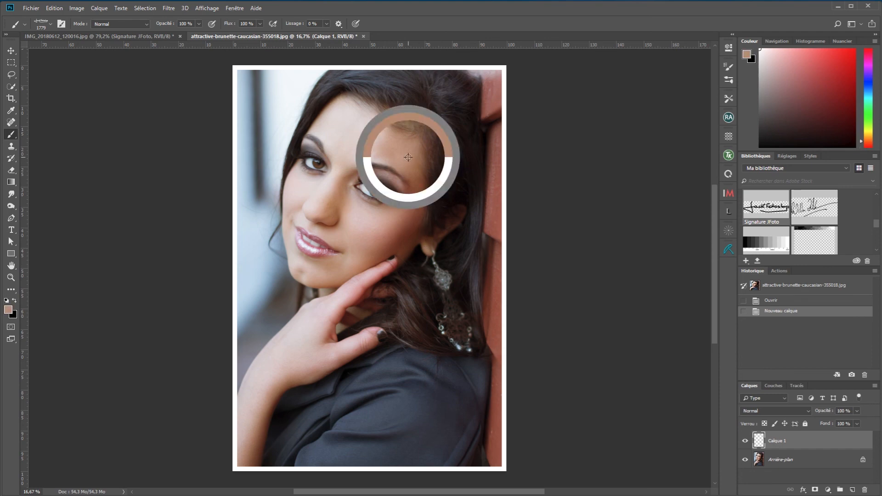
{"action": "left_click", "coordinate": [394, 222], "text": "alt"}
{"action": "left_click_drag", "start_coordinate": [432, 424], "coordinate": [400, 420]}
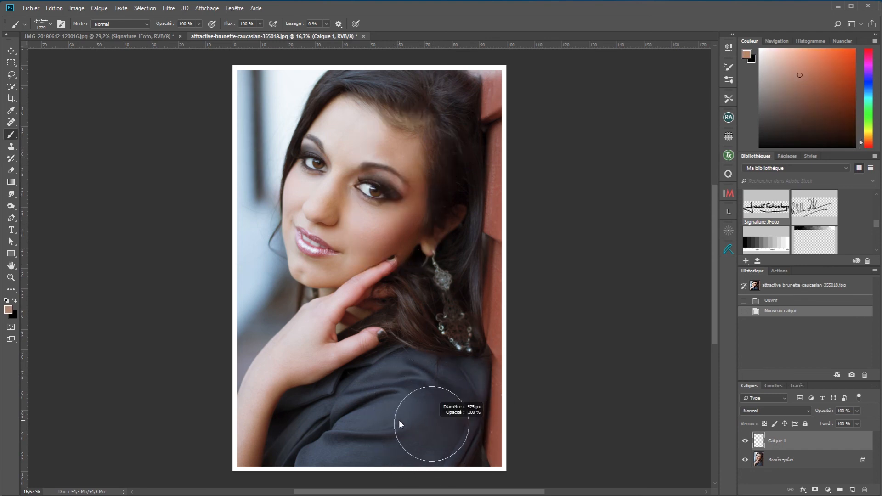
{"action": "left_click", "coordinate": [456, 450]}
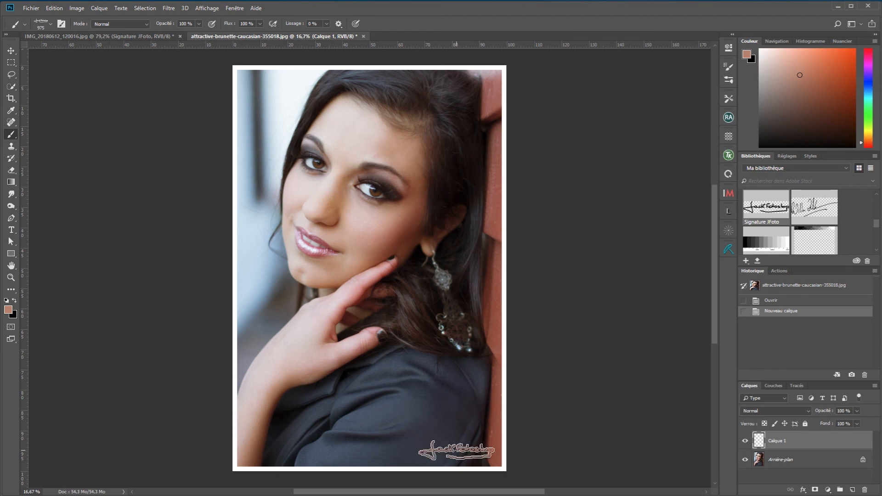
{"action": "left_click", "coordinate": [457, 450]}
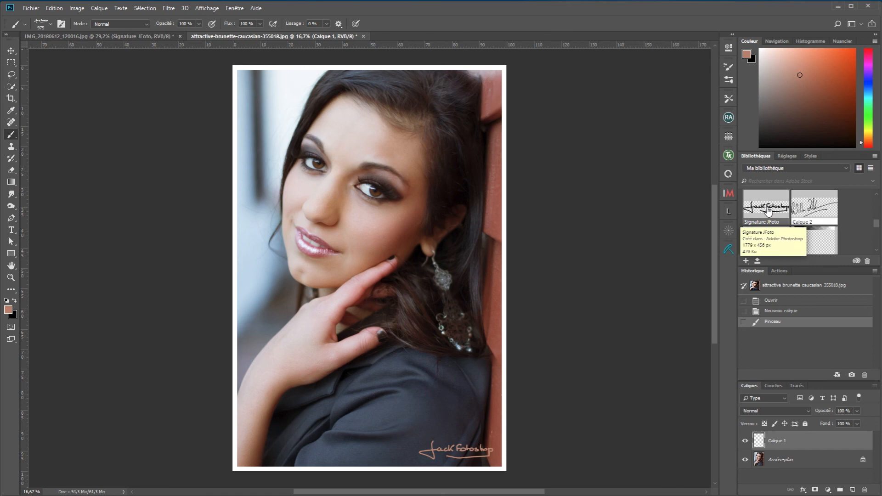
Place the Signature JFoto library graphic just above the stamped signature in the photo and rotate it until level
{"action": "left_click_drag", "start_coordinate": [768, 211], "coordinate": [370, 384]}
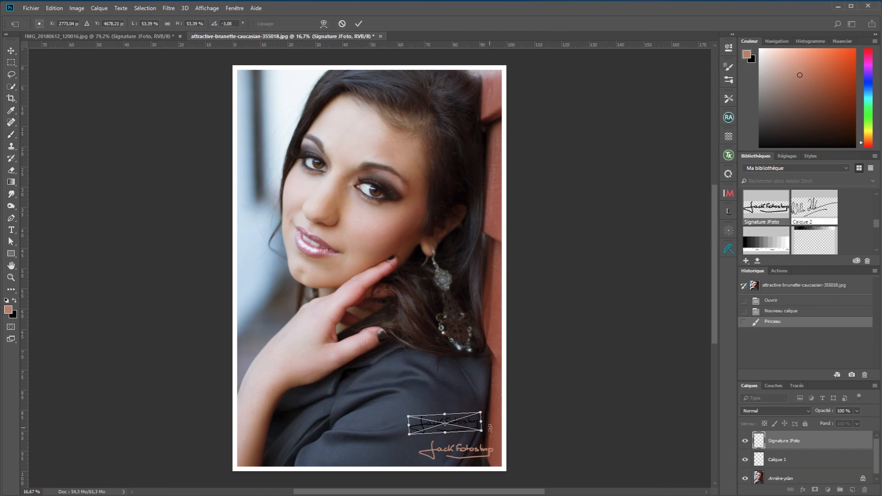
{"action": "left_click_drag", "start_coordinate": [501, 422], "coordinate": [501, 421]}
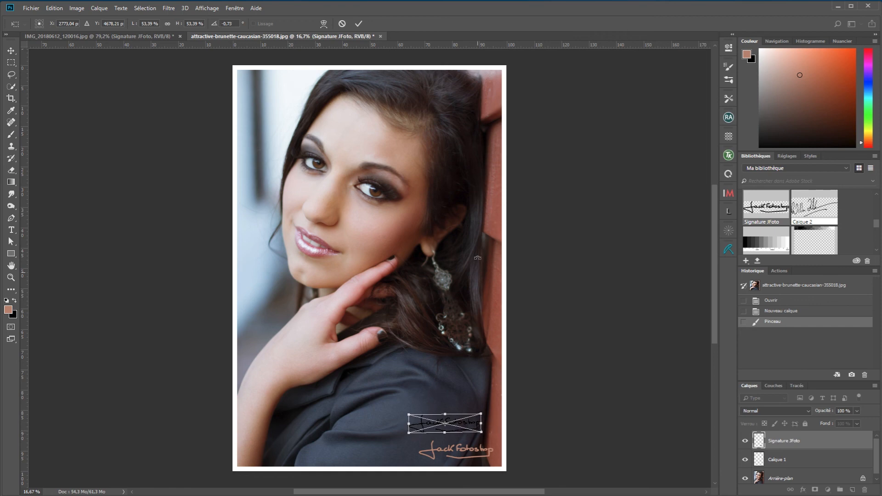
{"action": "left_click", "coordinate": [359, 24]}
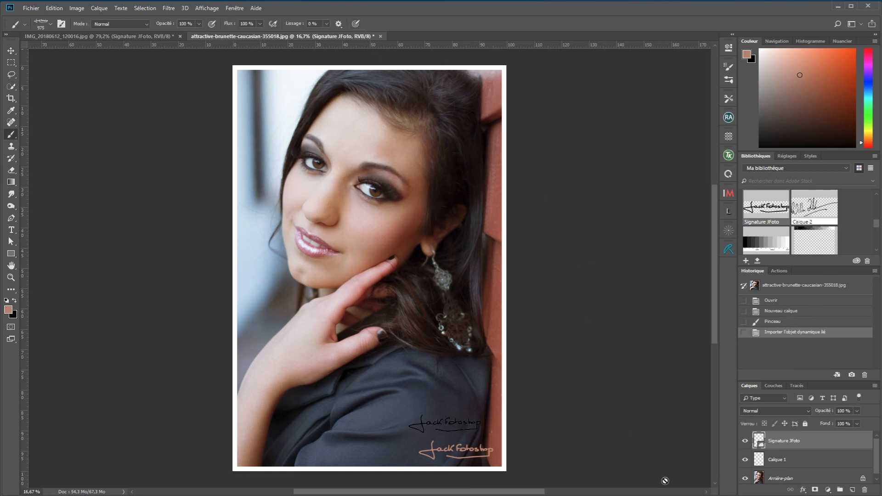
Add a color overlay effect to the Signature JFoto layer and set its color to light green
{"action": "double_click", "coordinate": [867, 443]}
{"action": "left_click", "coordinate": [693, 192]}
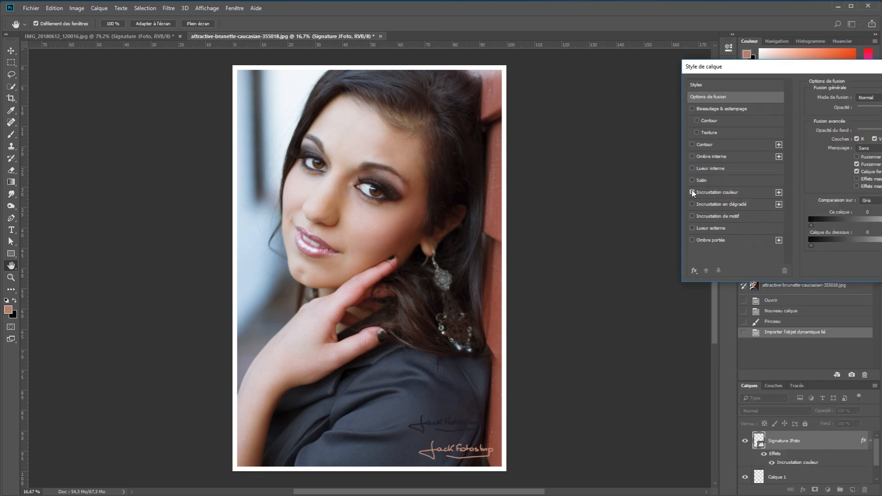
{"action": "left_click", "coordinate": [716, 192]}
{"action": "left_click", "coordinate": [881, 99]}
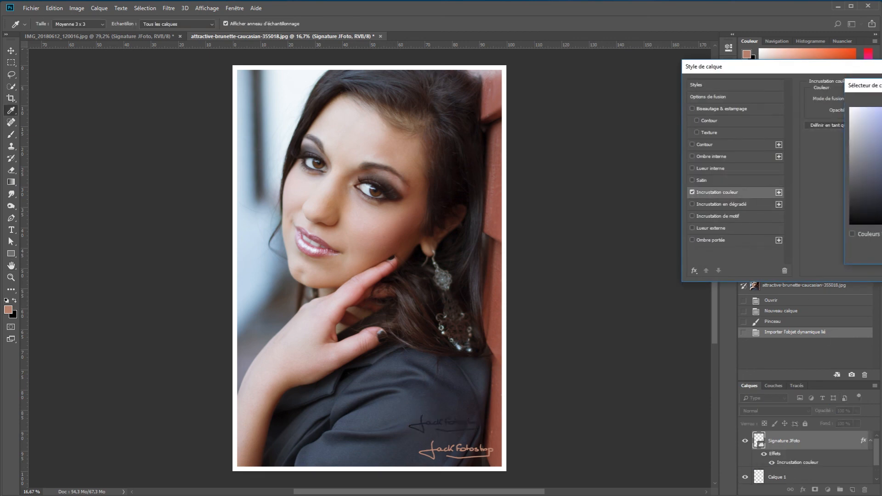
{"action": "left_click", "coordinate": [881, 154]}
{"action": "left_click", "coordinate": [881, 138]}
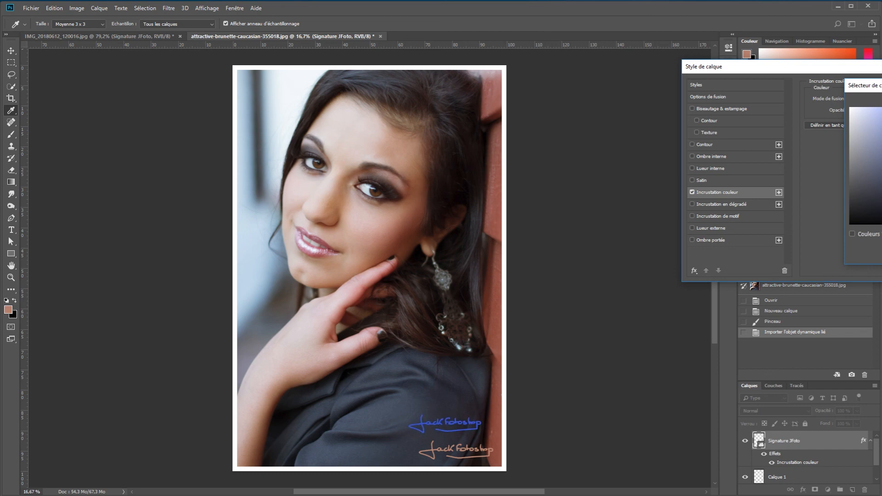
{"action": "left_click", "coordinate": [881, 175]}
{"action": "key", "text": "Return"}
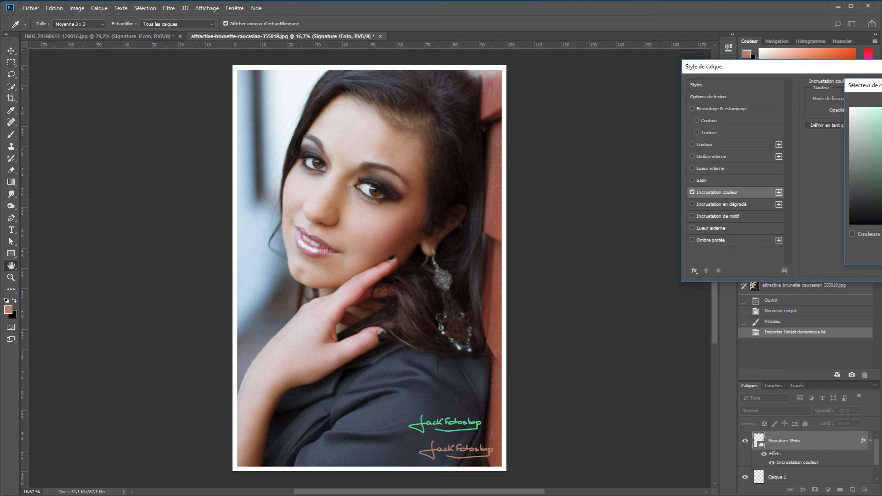
{"action": "left_click_drag", "start_coordinate": [875, 67], "coordinate": [611, 140]}
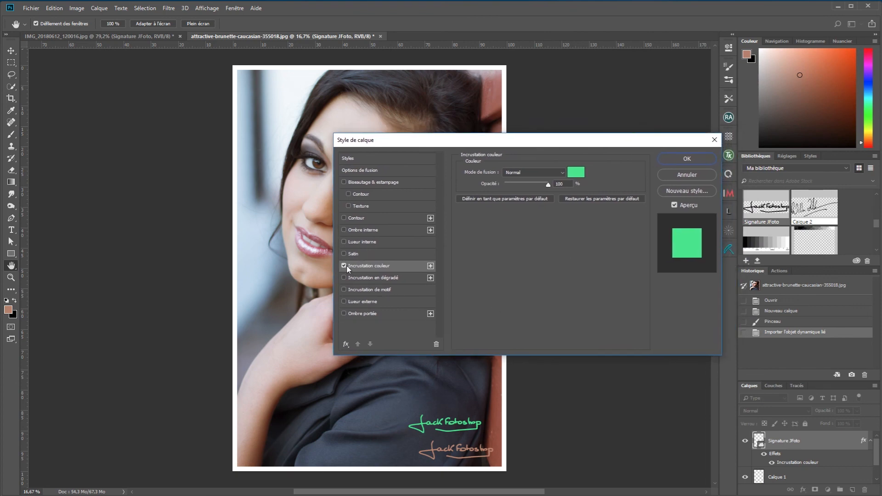
{"action": "mouse_move", "coordinate": [549, 185]}
{"action": "left_mouse_down"}
{"action": "mouse_move", "coordinate": [501, 197]}
{"action": "mouse_move", "coordinate": [588, 198]}
{"action": "left_mouse_up"}
Add a drop shadow effect to the green signature and set the shadow's color to black
{"action": "left_click", "coordinate": [365, 314]}
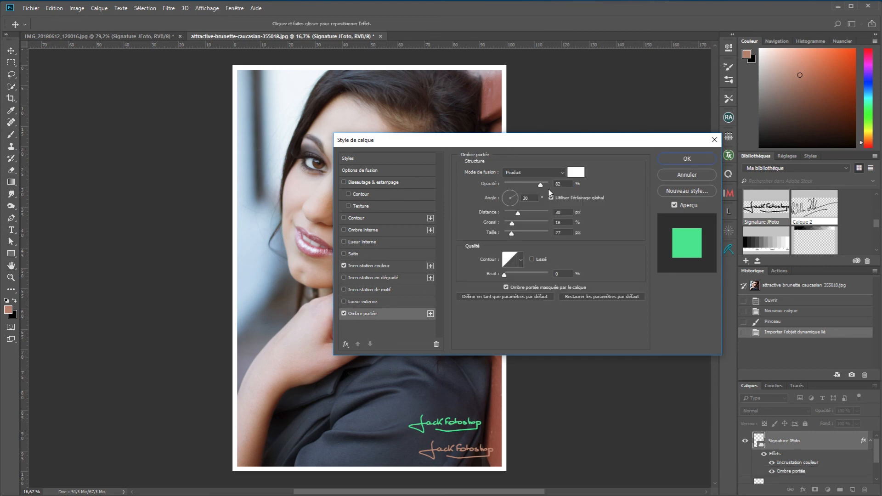
{"action": "left_click", "coordinate": [574, 172]}
{"action": "left_click_drag", "start_coordinate": [881, 86], "coordinate": [498, 83]}
{"action": "left_click_drag", "start_coordinate": [491, 198], "coordinate": [347, 231]}
{"action": "left_click", "coordinate": [630, 100]}
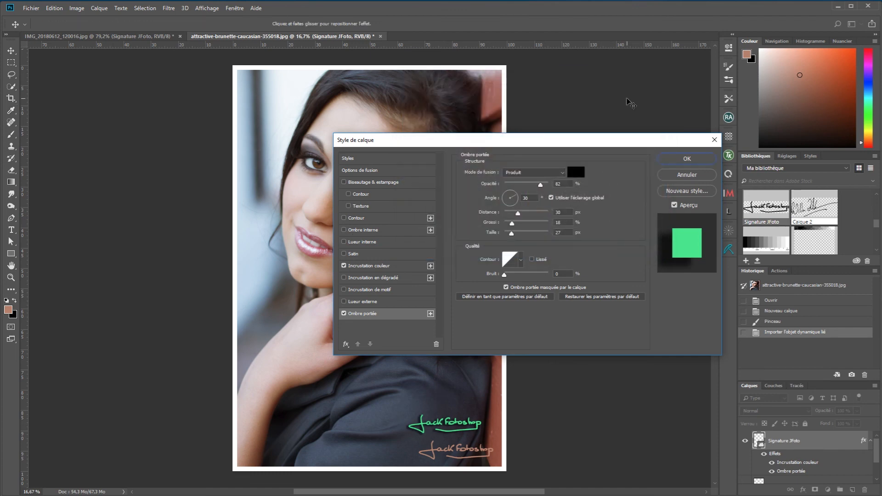
Adjust the drop shadow to an angle of 154° and a distance of 27 px, lower its opacity slightly and apply the layer style
{"action": "left_click", "coordinate": [511, 192]}
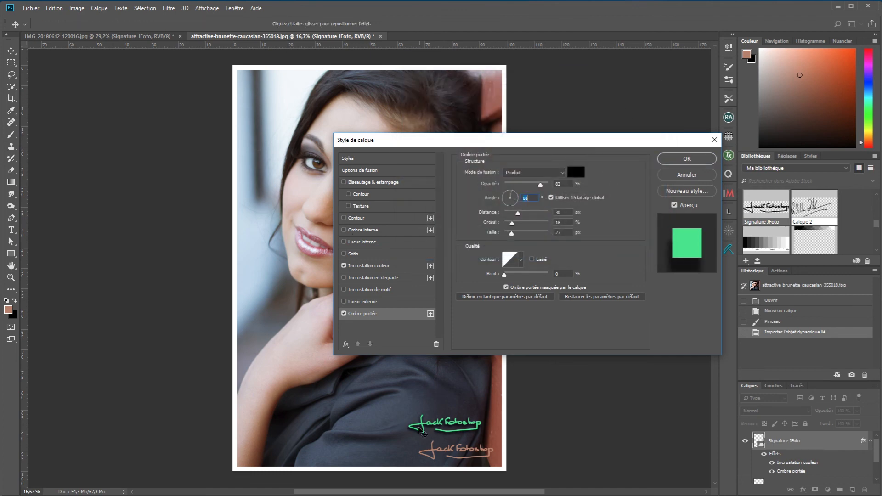
{"action": "left_click_drag", "start_coordinate": [422, 433], "coordinate": [425, 431]}
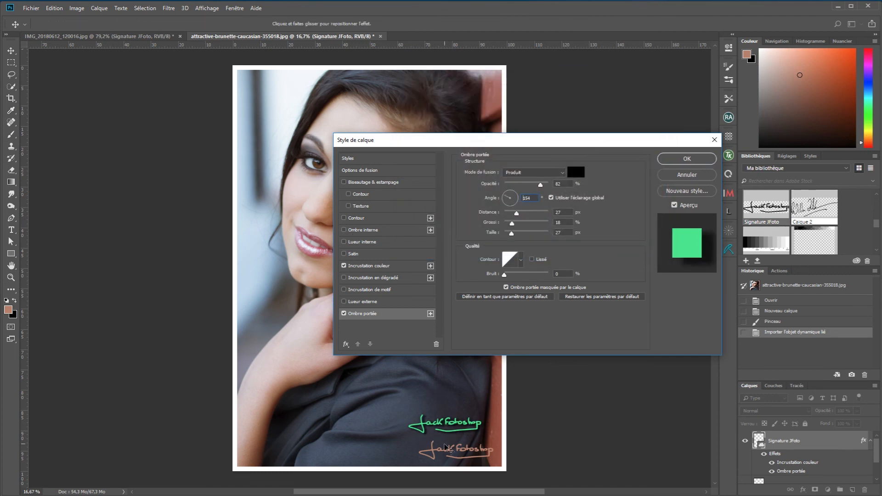
{"action": "left_click_drag", "start_coordinate": [540, 186], "coordinate": [537, 186]}
{"action": "left_click", "coordinate": [687, 158]}
Examine the green signature up close with its drop shadow shown and hidden to compare the effect
{"action": "key", "text": "b"}
{"action": "scroll", "coordinate": [448, 445], "scroll_direction": "up", "scroll_amount": 8}
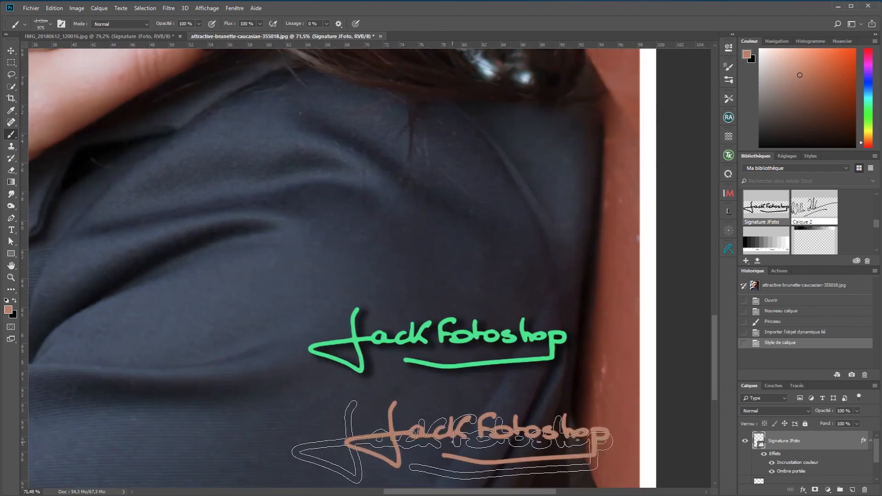
{"action": "scroll", "coordinate": [444, 441], "scroll_direction": "up", "scroll_amount": 1}
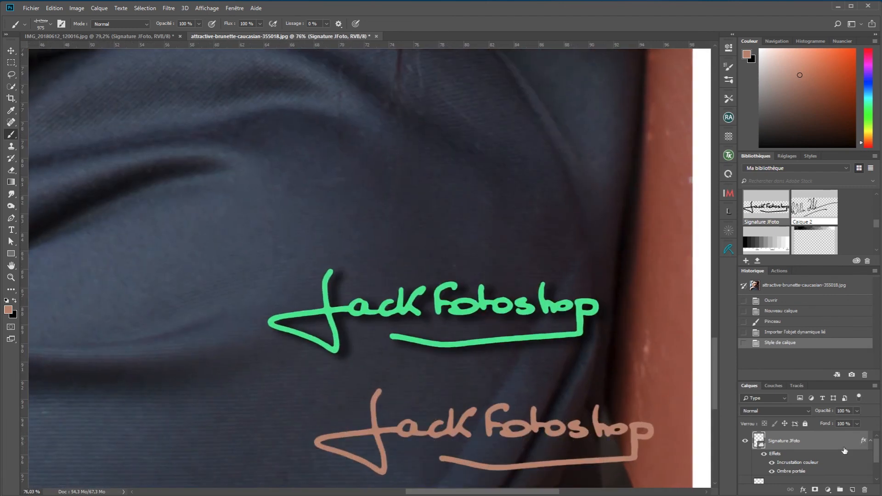
{"action": "left_click", "coordinate": [772, 471]}
{"action": "left_click", "coordinate": [772, 472]}
{"action": "left_click", "coordinate": [772, 472]}
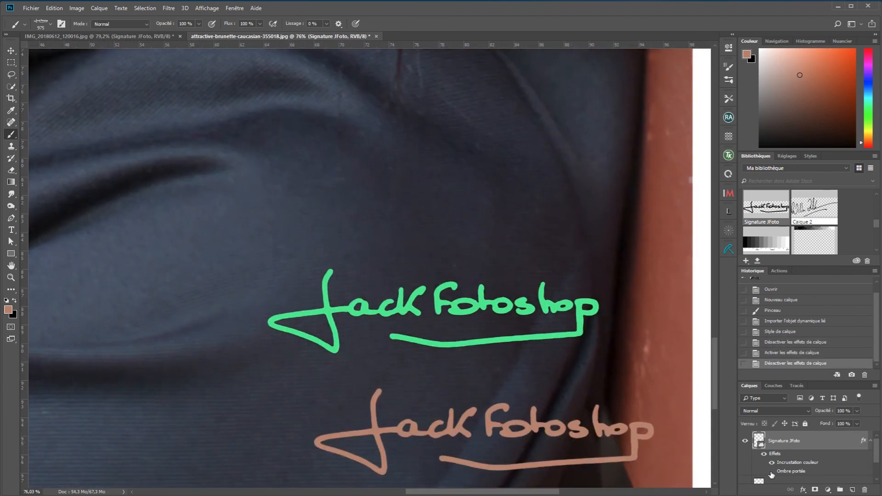
{"action": "left_click", "coordinate": [771, 471]}
{"action": "scroll", "coordinate": [546, 400], "scroll_direction": "up", "scroll_amount": 2}
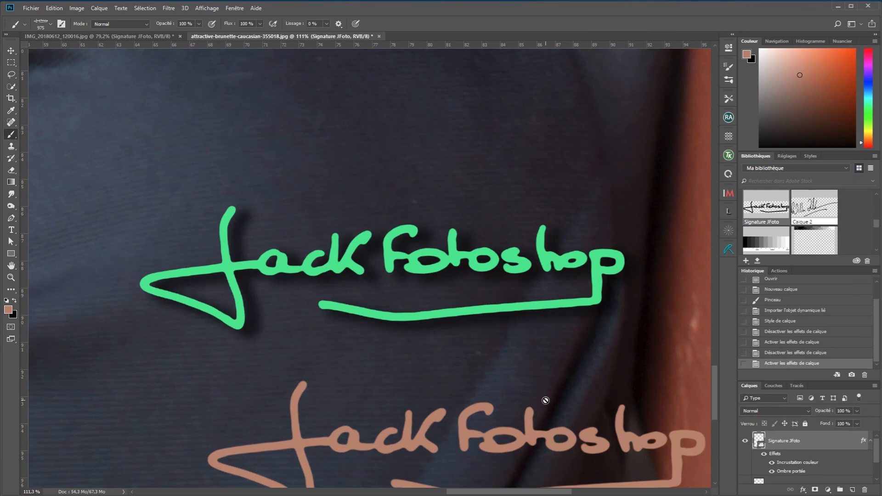
{"action": "left_click", "coordinate": [771, 472]}
{"action": "left_click", "coordinate": [771, 471]}
{"action": "left_click", "coordinate": [771, 471]}
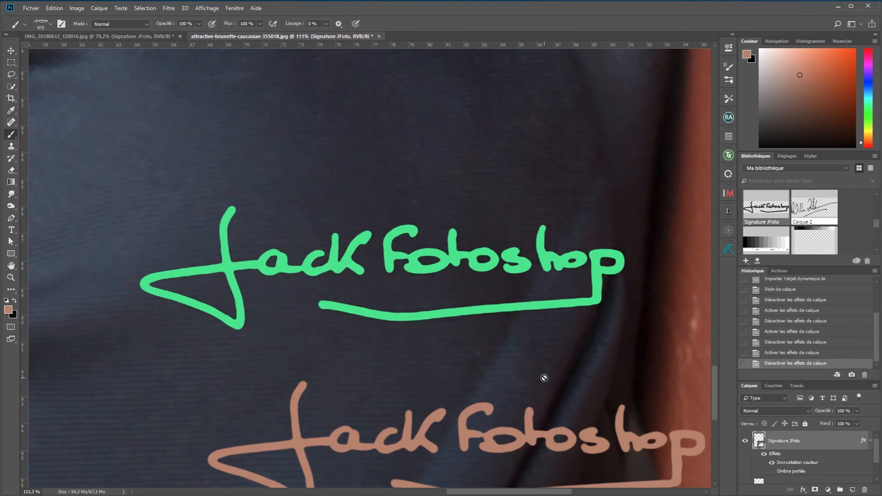
{"action": "scroll", "coordinate": [544, 377], "scroll_direction": "down", "scroll_amount": 4}
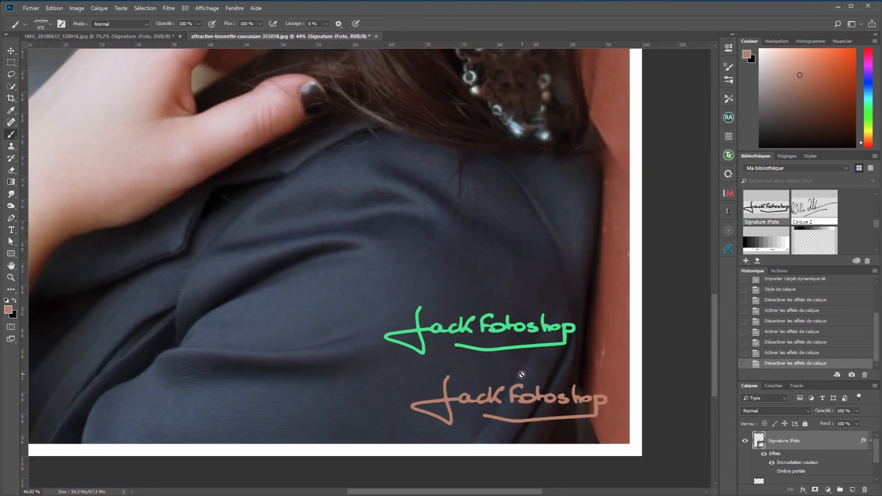
{"action": "left_click_drag", "start_coordinate": [413, 338], "coordinate": [481, 365]}
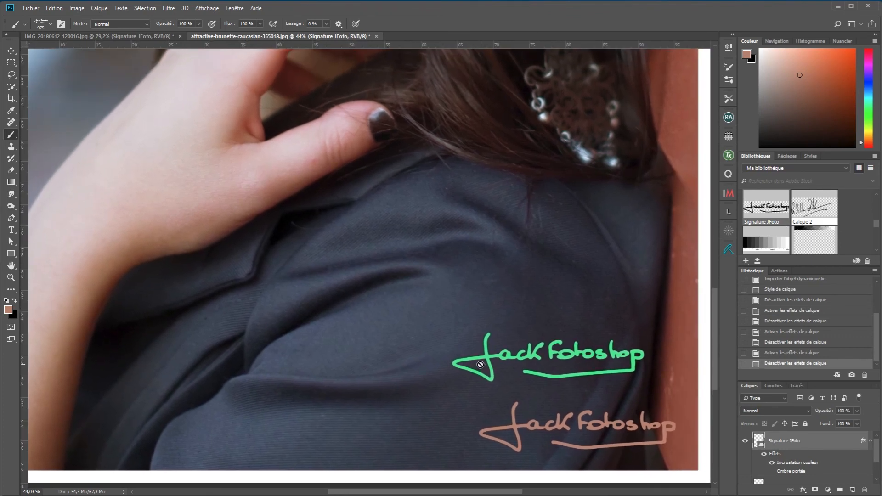
On a new layer, stamp a 135 px signature in a sampled dark red-brown at the photo's lower-right corner and reduce the layer's opacity to 49%
{"action": "left_click", "coordinate": [581, 374], "text": "alt"}
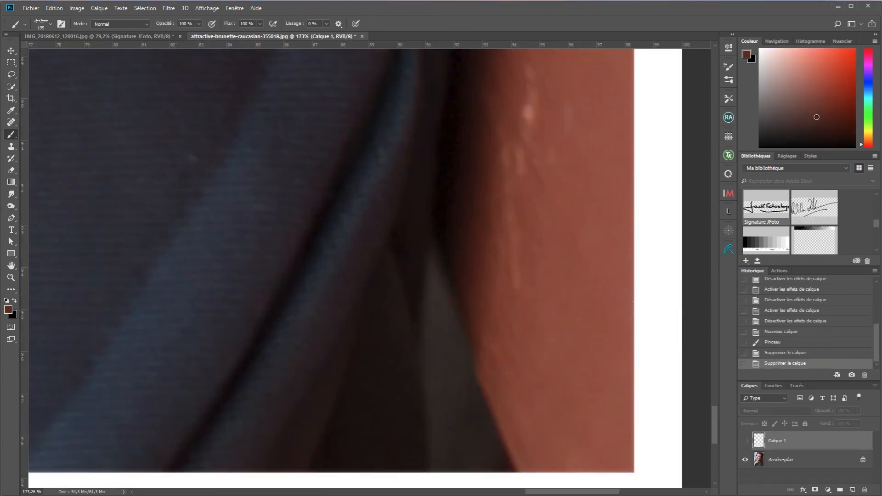
{"action": "left_click", "coordinate": [852, 490]}
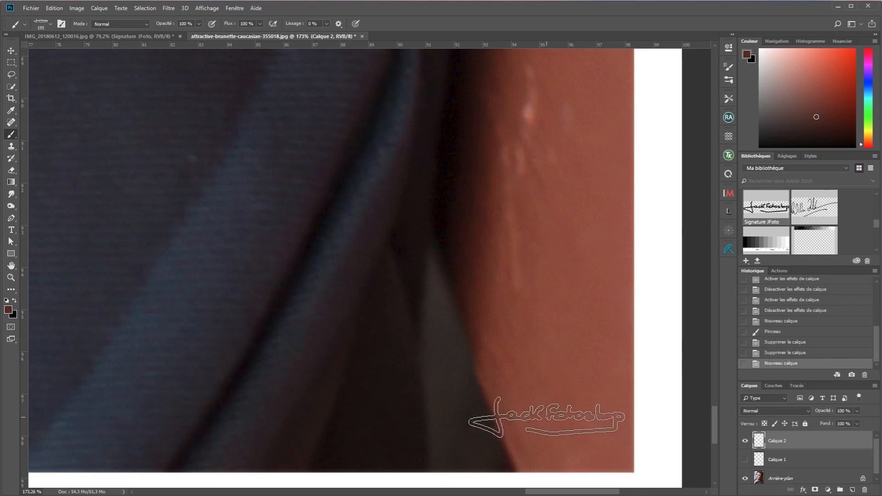
{"action": "left_click_drag", "start_coordinate": [547, 417], "coordinate": [522, 420]}
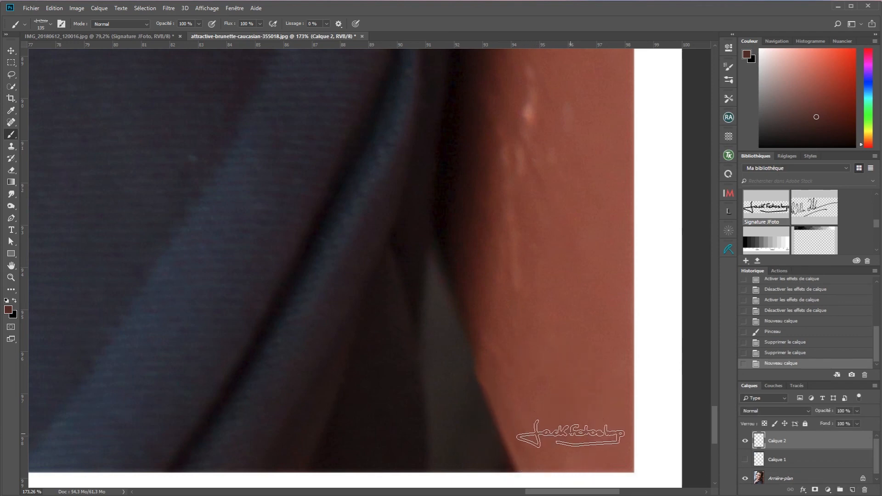
{"action": "left_click", "coordinate": [571, 434]}
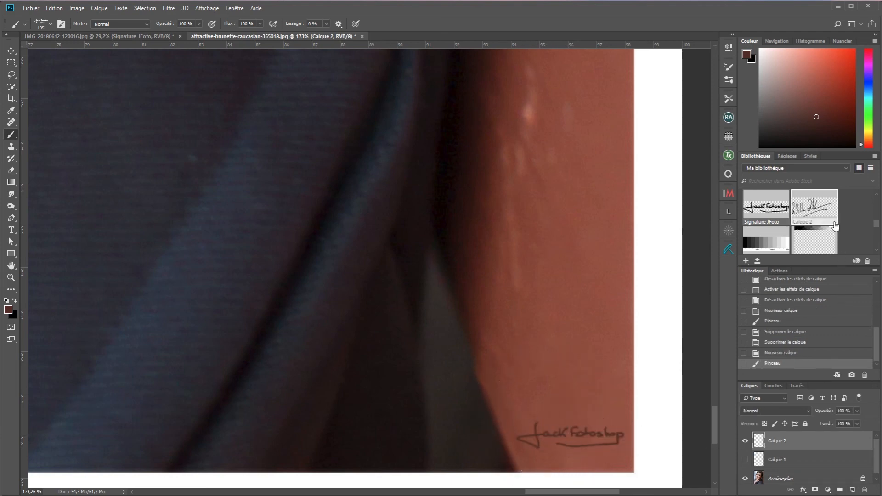
{"action": "left_click_drag", "start_coordinate": [823, 411], "coordinate": [809, 415]}
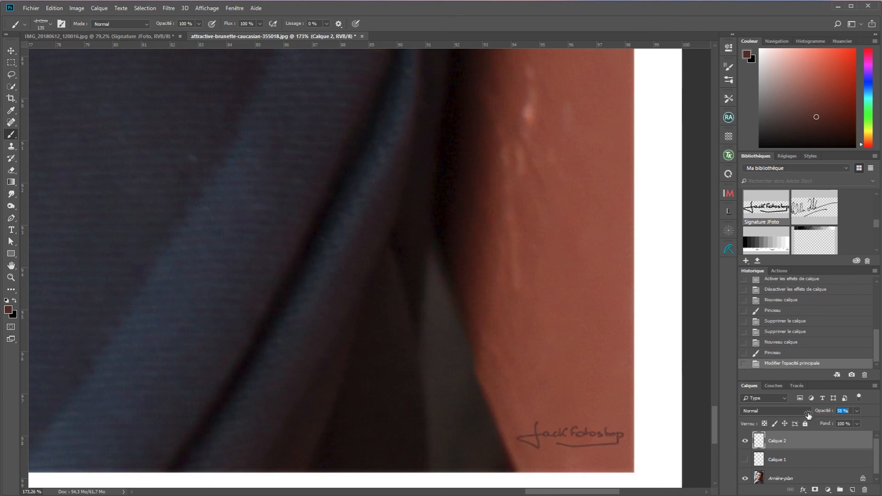
{"action": "scroll", "coordinate": [531, 477], "scroll_direction": "down", "scroll_amount": 10}
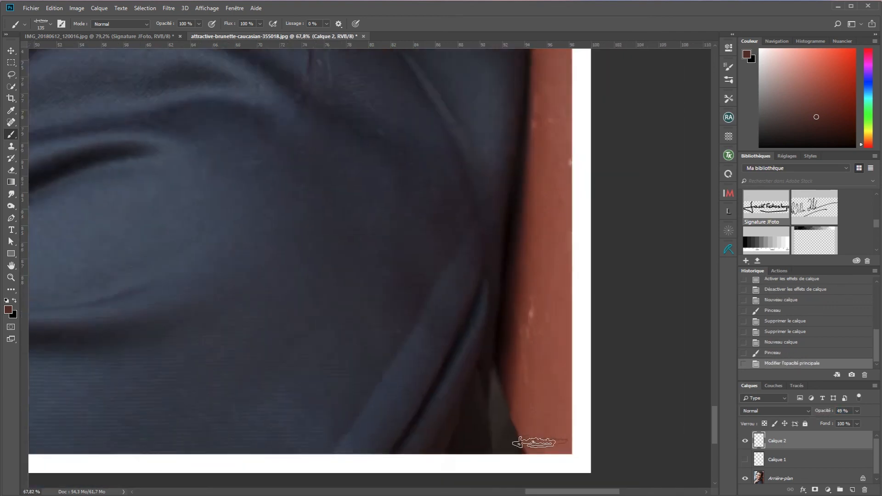